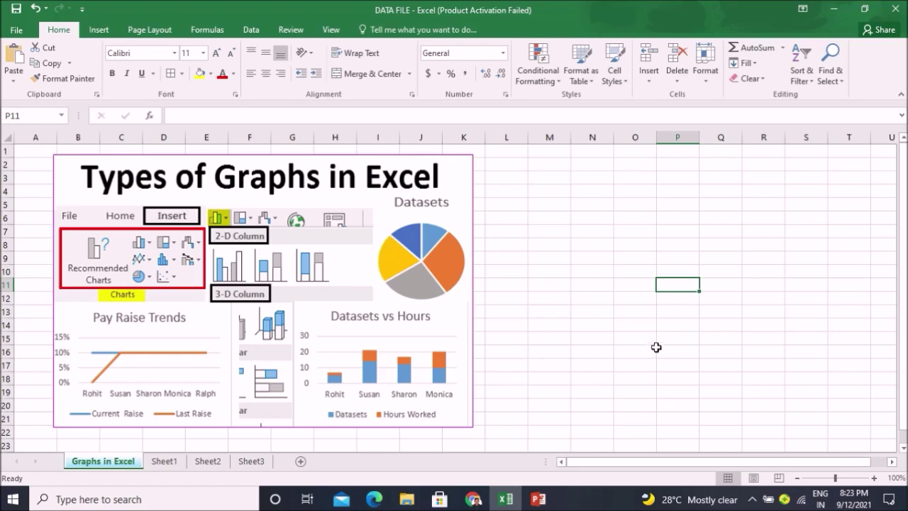
Step: Select several empty cells beside the chart-types overview picture, then the picture itself
{"action": "left_click", "coordinate": [504, 381]}
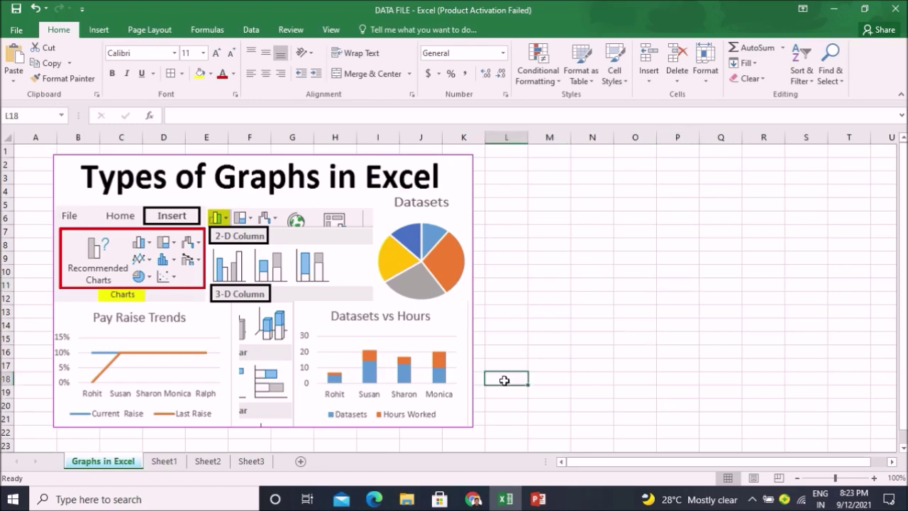
{"action": "left_click", "coordinate": [538, 325]}
{"action": "left_click", "coordinate": [601, 284]}
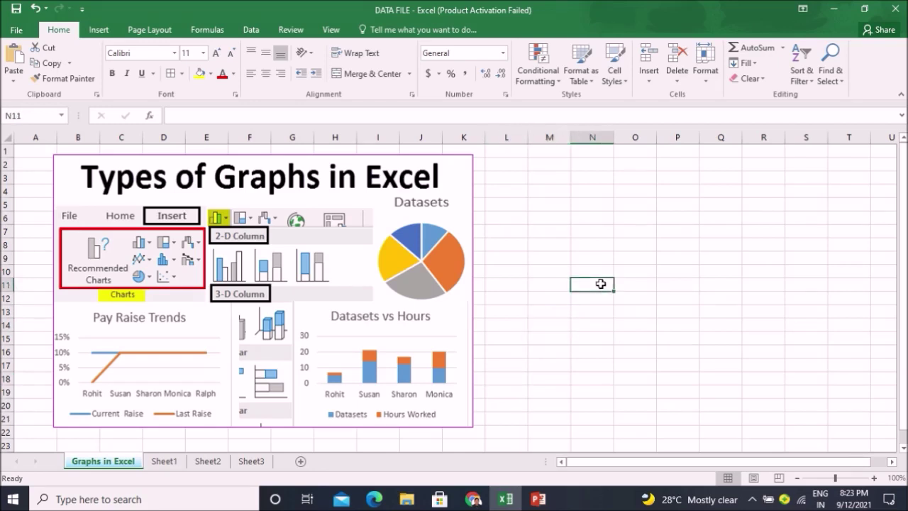
{"action": "left_click", "coordinate": [602, 296]}
{"action": "left_click", "coordinate": [613, 336]}
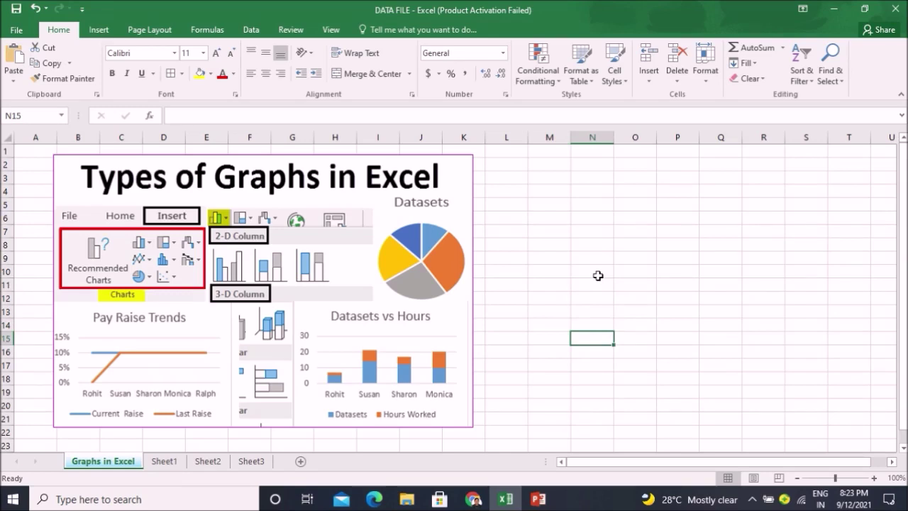
{"action": "left_click", "coordinate": [598, 274]}
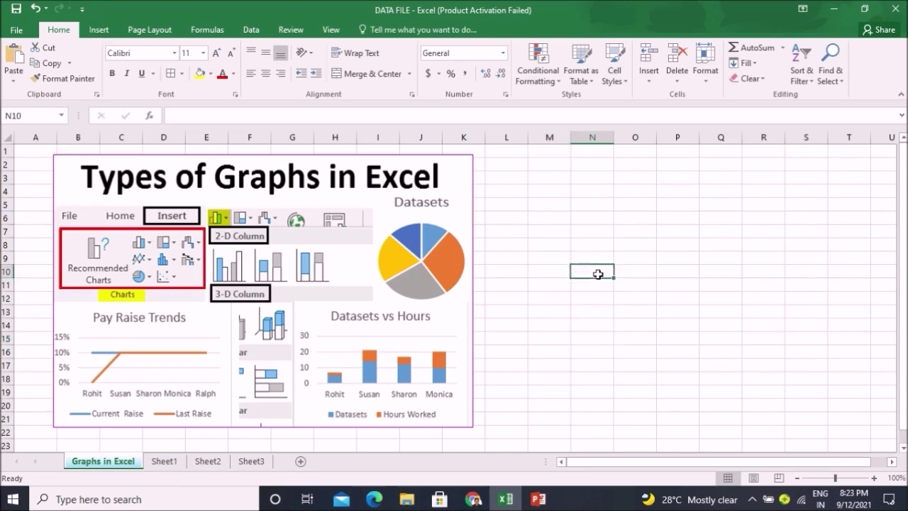
{"action": "left_click", "coordinate": [584, 360]}
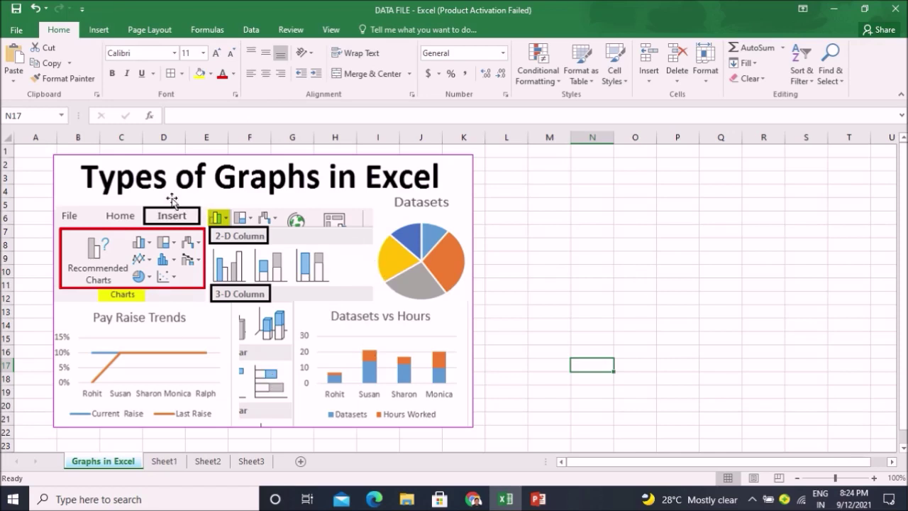
{"action": "left_click", "coordinate": [430, 266]}
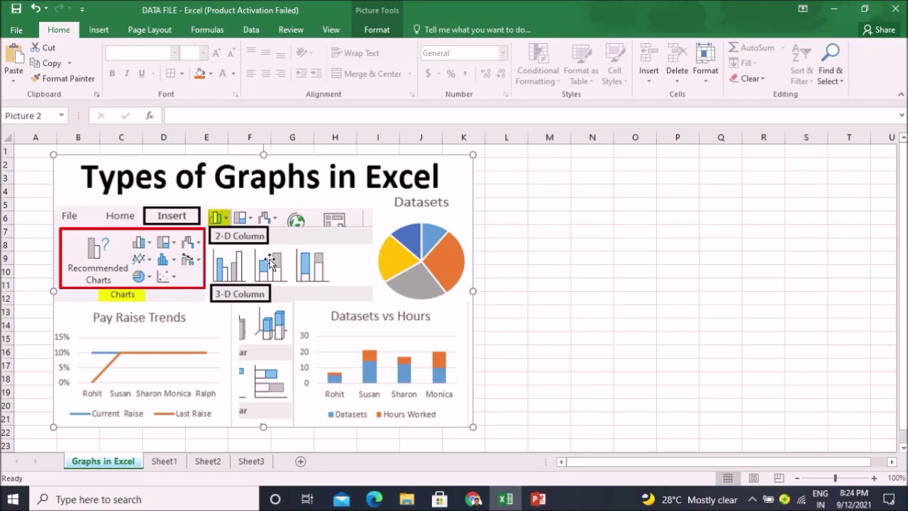
Step: Switch to Sheet1's marks table and browse the Insert ribbon's pie and doughnut chart types
{"action": "left_click", "coordinate": [169, 465]}
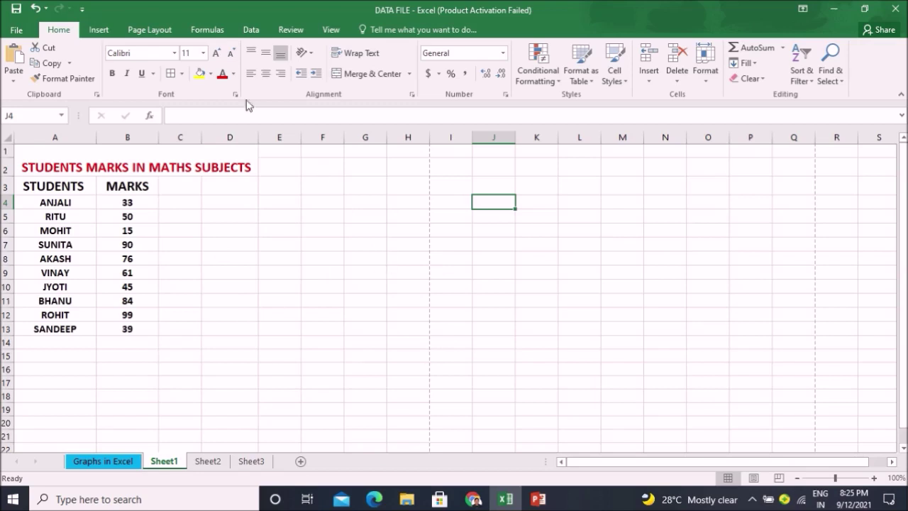
{"action": "left_click", "coordinate": [100, 30]}
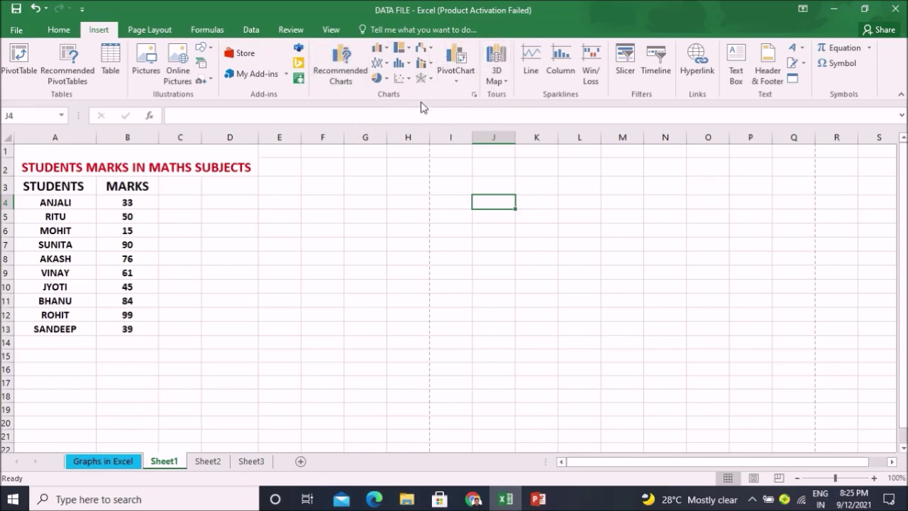
{"action": "left_click", "coordinate": [389, 80]}
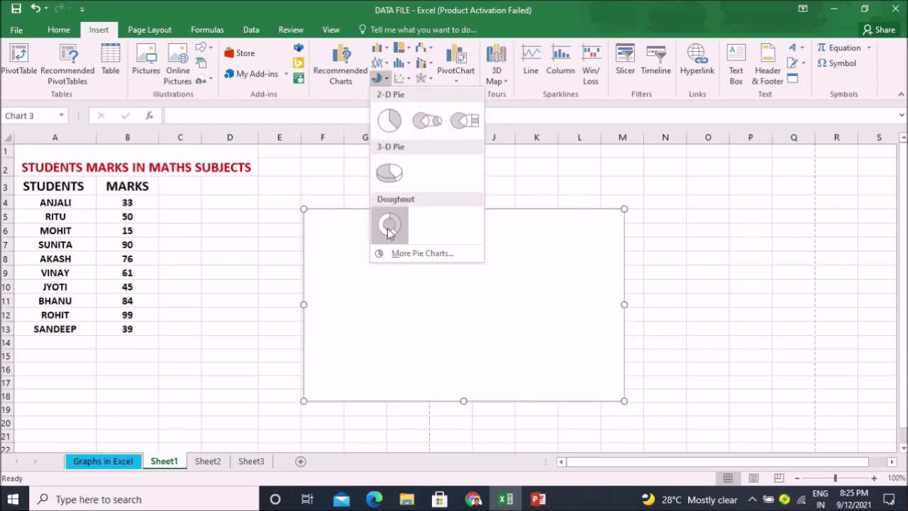
Step: Preview the line, area, column, bar and hierarchy chart types, then start a PivotChart
{"action": "left_click", "coordinate": [381, 63]}
{"action": "left_click", "coordinate": [381, 63]}
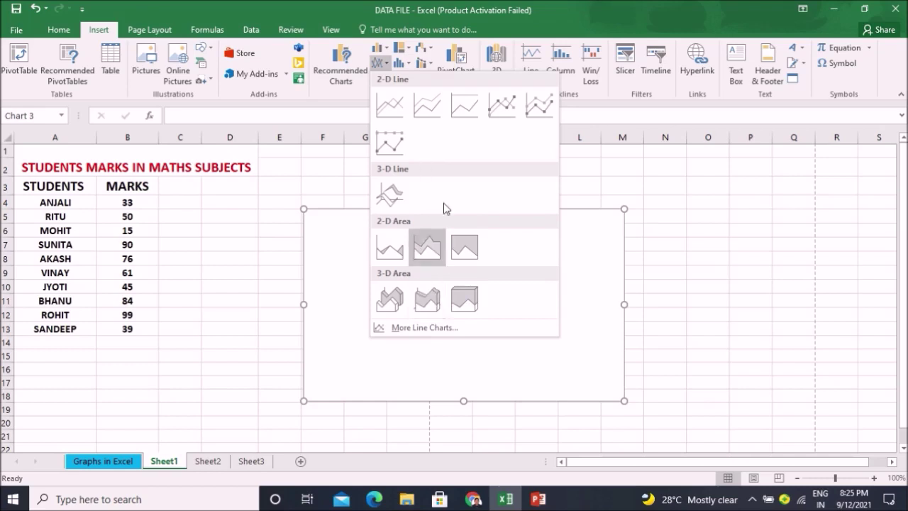
{"action": "left_click", "coordinate": [387, 49]}
{"action": "left_click", "coordinate": [388, 48]}
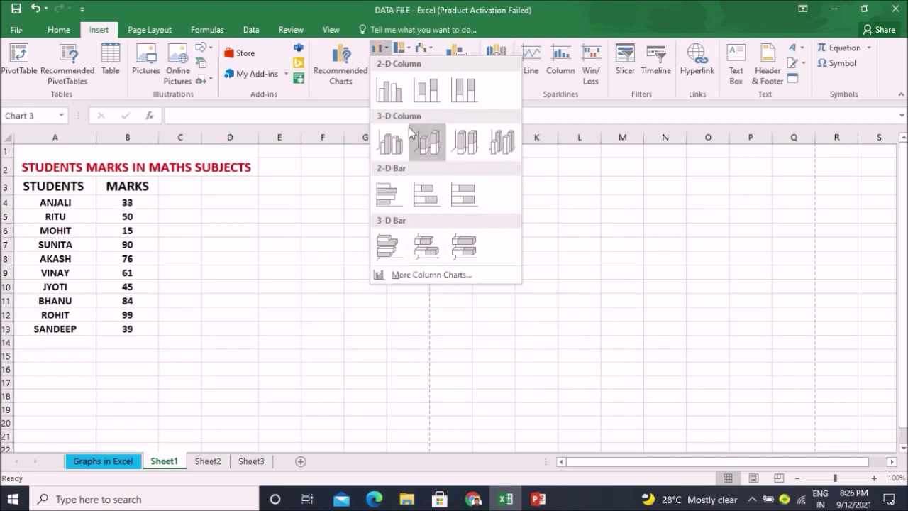
{"action": "key", "text": "Escape"}
{"action": "left_click", "coordinate": [407, 49]}
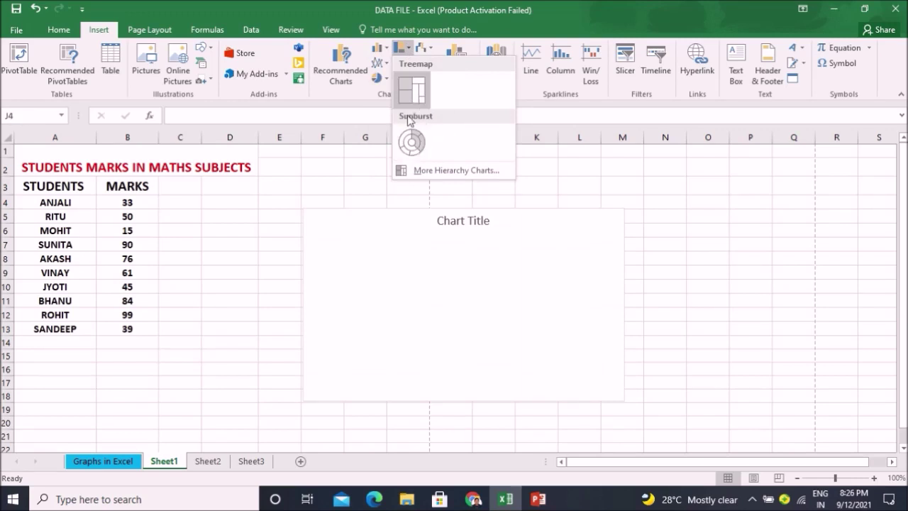
{"action": "mouse_move", "coordinate": [424, 48]}
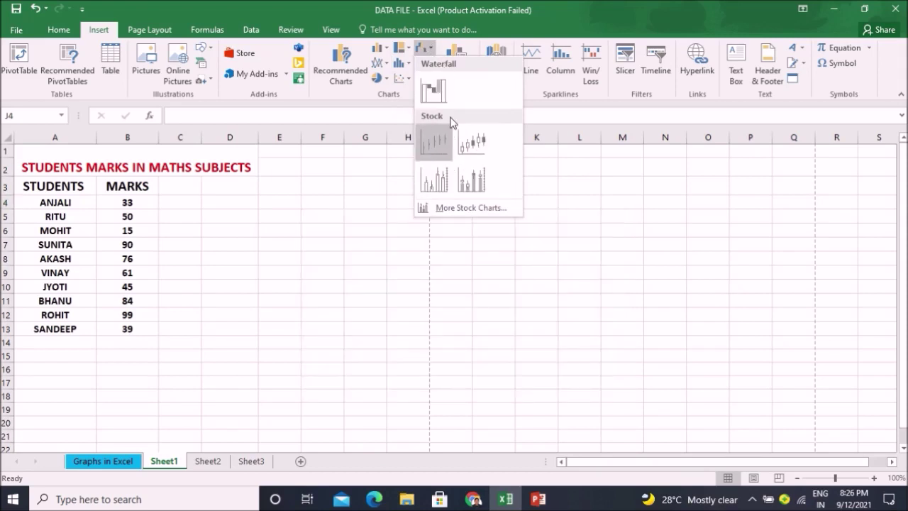
{"action": "left_click", "coordinate": [463, 54]}
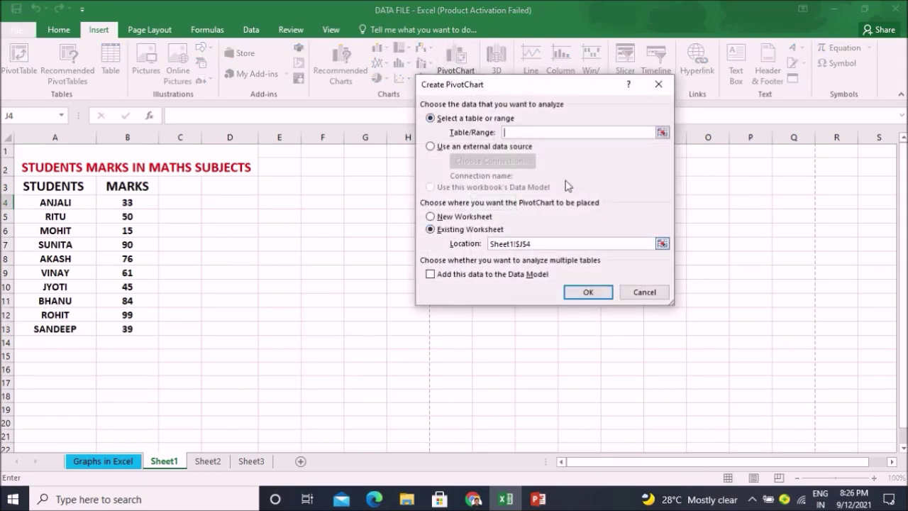
Step: Cancel the PivotChart dialog and look at the 3D Maps and statistical chart options
{"action": "left_click", "coordinate": [658, 85]}
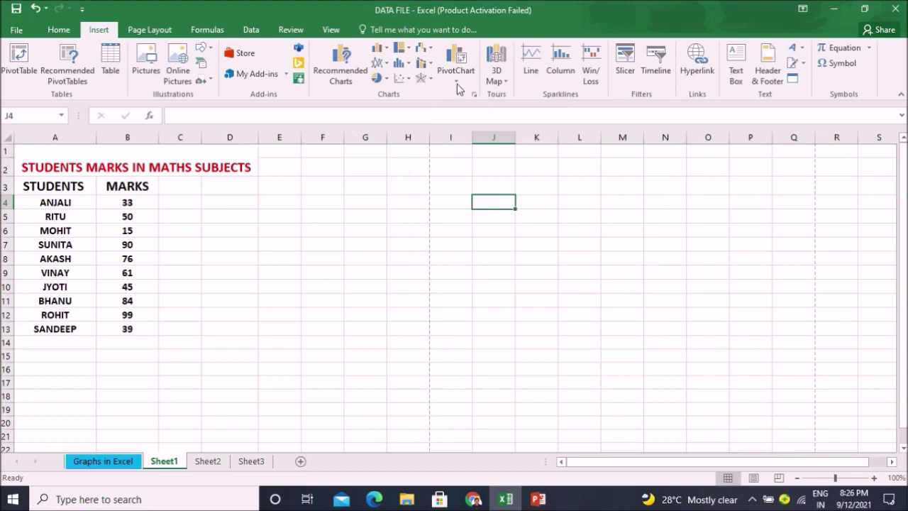
{"action": "left_click", "coordinate": [508, 83]}
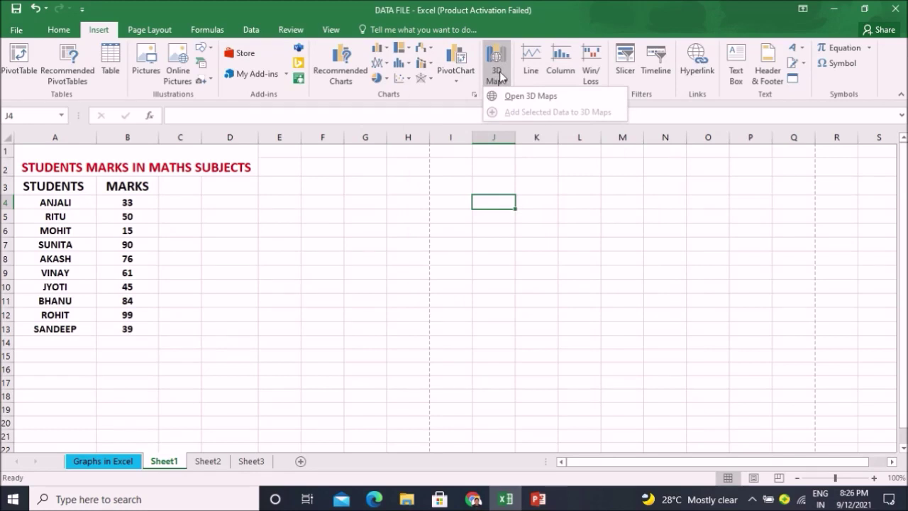
{"action": "key", "text": "Escape"}
{"action": "left_click", "coordinate": [409, 65]}
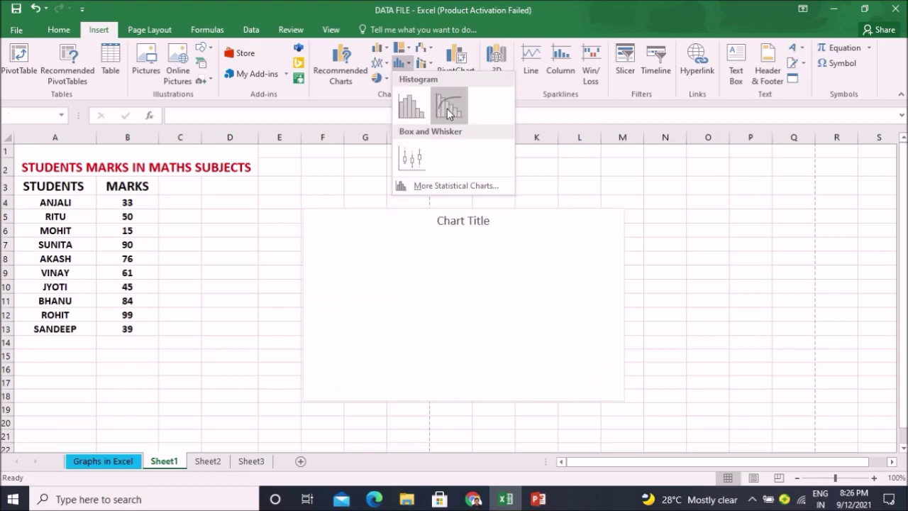
Step: Preview the combo, surface/radar and scatter/bubble chart types, closing each list
{"action": "left_click", "coordinate": [433, 64]}
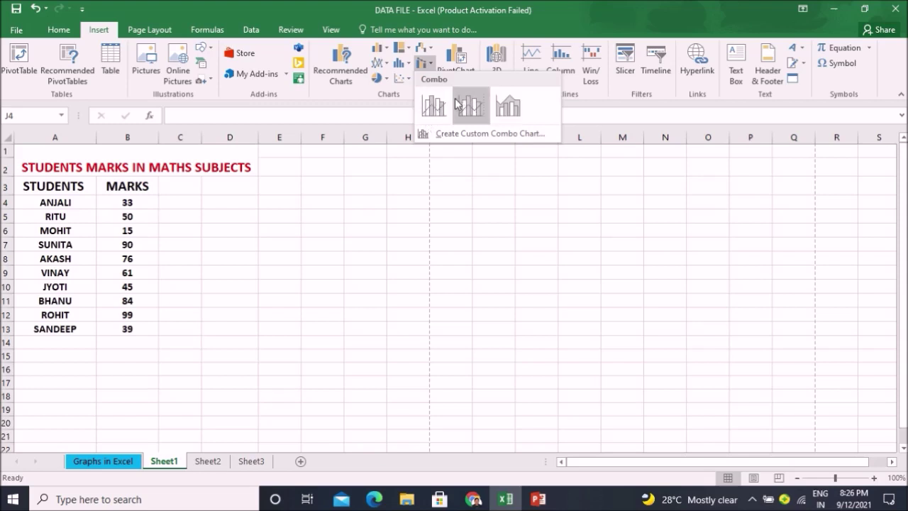
{"action": "left_click", "coordinate": [523, 184]}
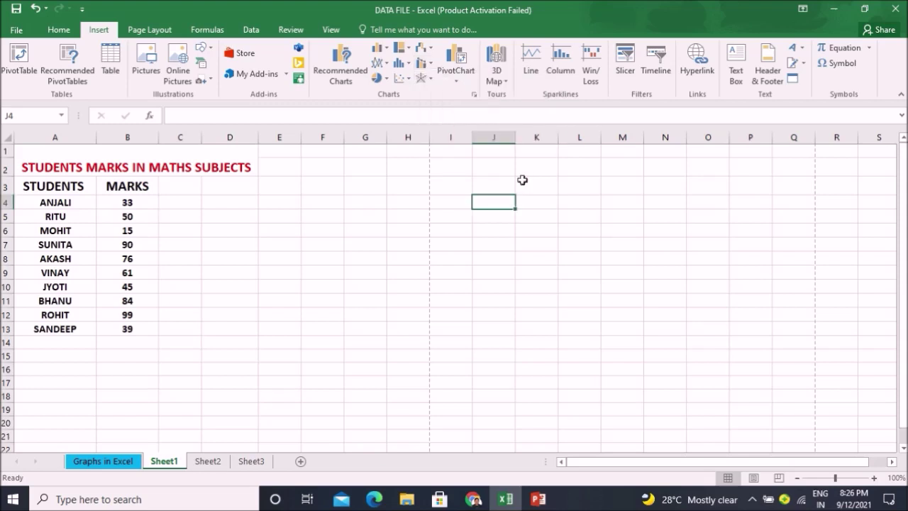
{"action": "left_click", "coordinate": [432, 79]}
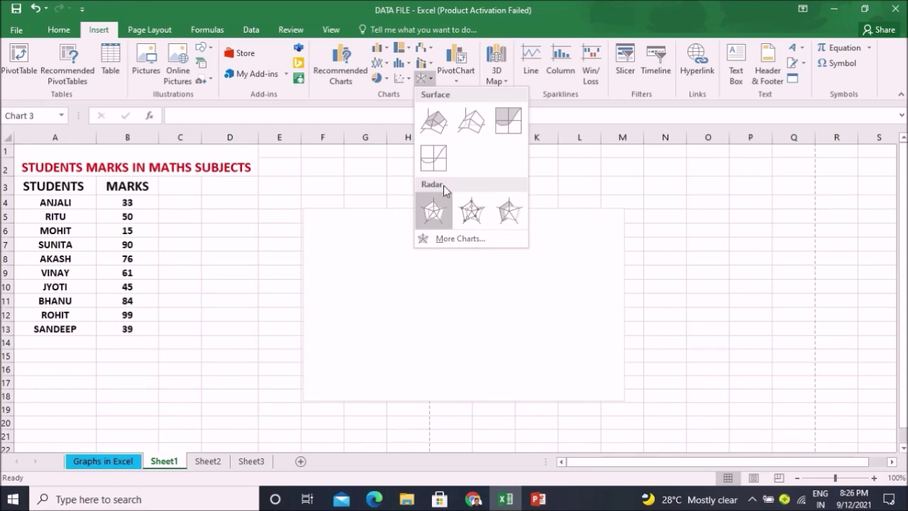
{"action": "left_click", "coordinate": [494, 201]}
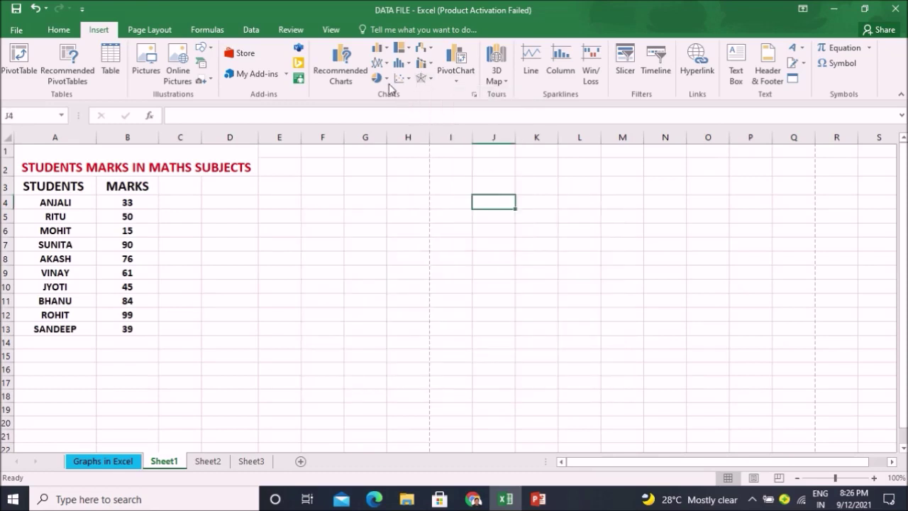
{"action": "left_click", "coordinate": [409, 78]}
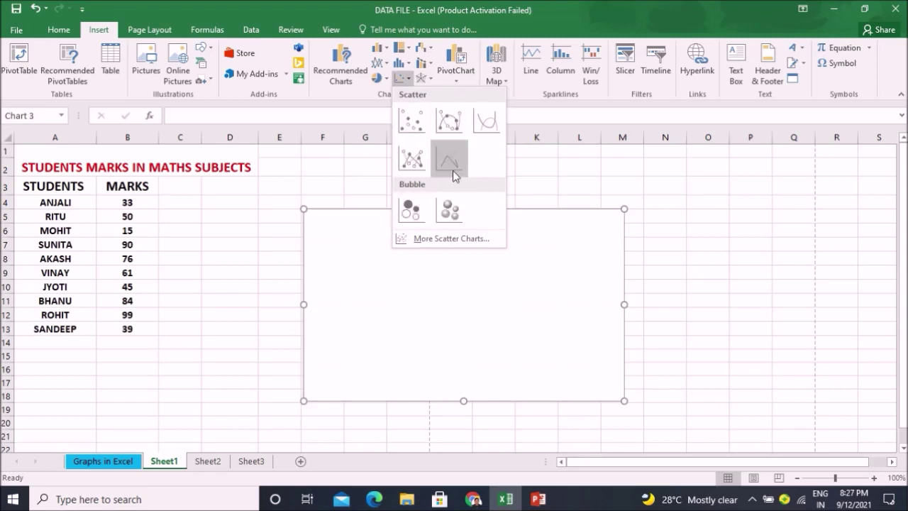
{"action": "left_click", "coordinate": [538, 186]}
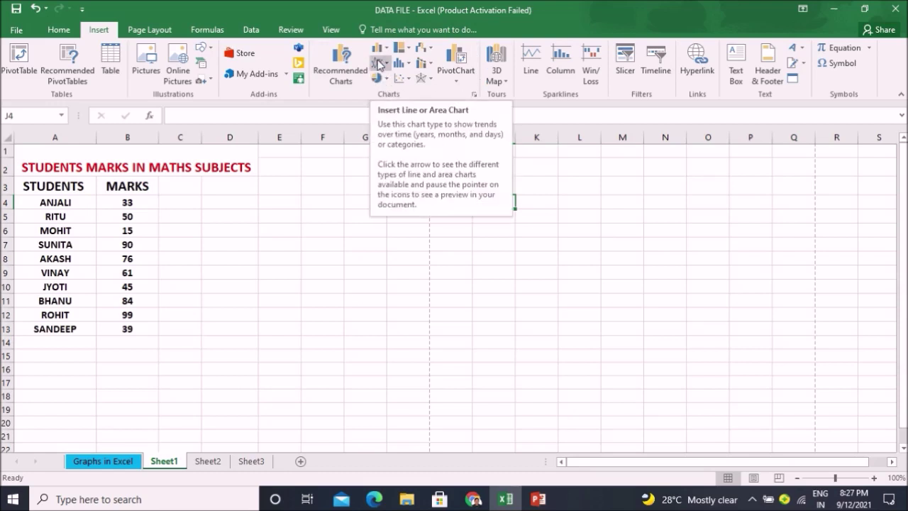
Step: Select cell F3, the table title, the STUDENTS heading in A3, and cell D9
{"action": "left_click", "coordinate": [308, 182]}
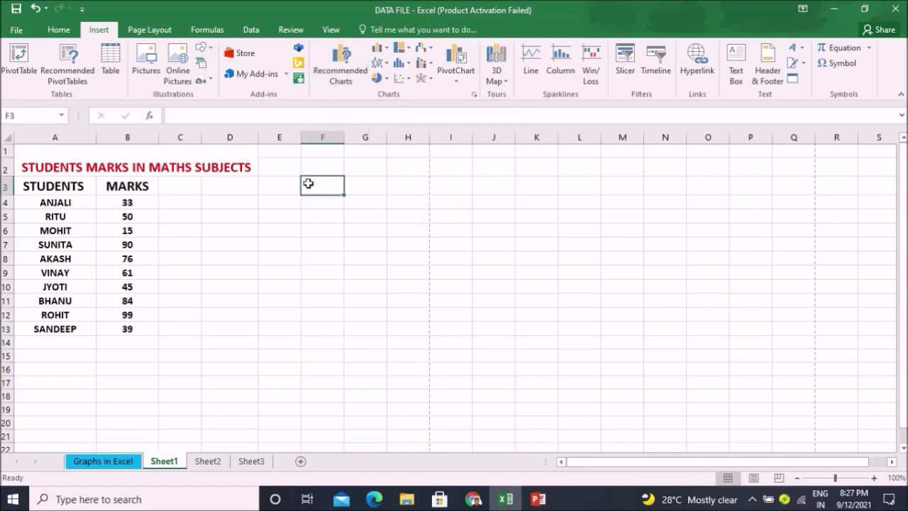
{"action": "left_click", "coordinate": [48, 168]}
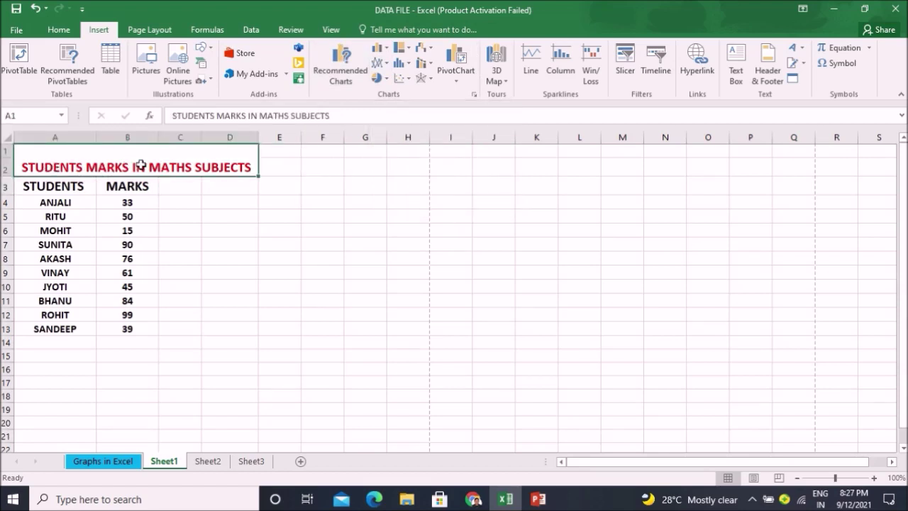
{"action": "left_click", "coordinate": [73, 187]}
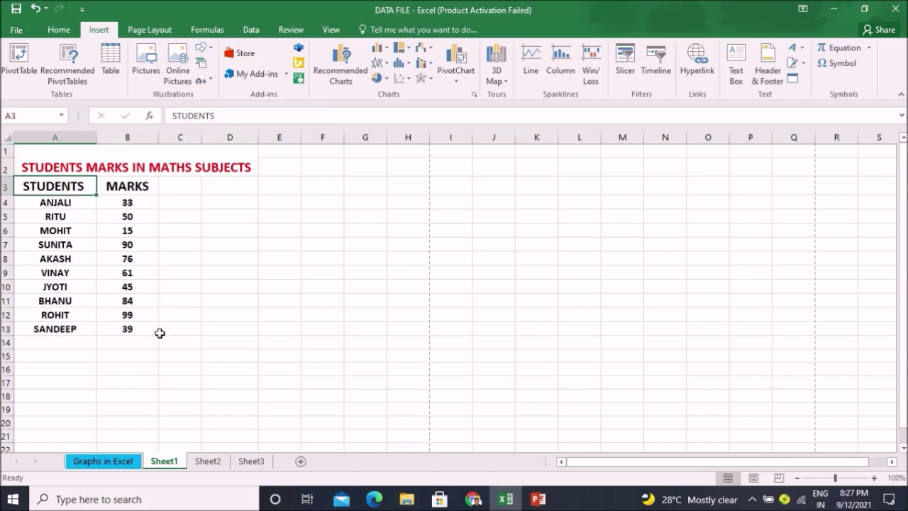
{"action": "left_click", "coordinate": [209, 272]}
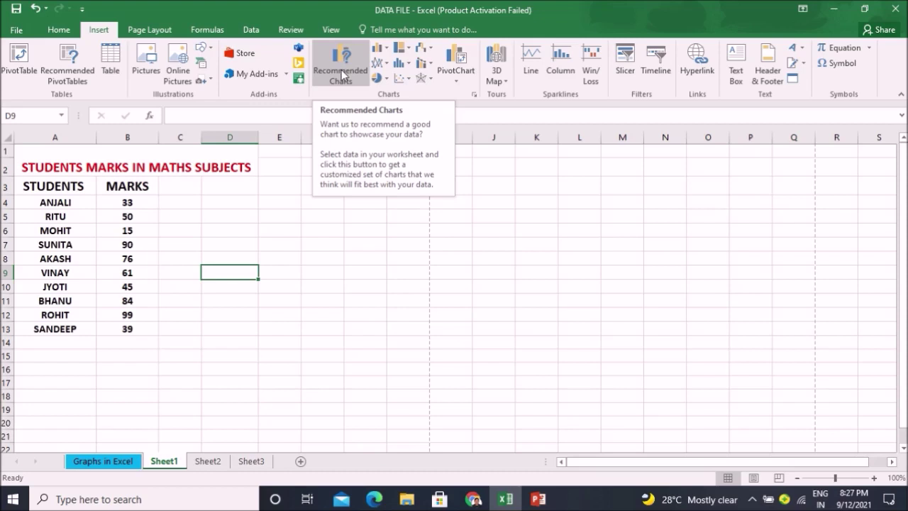
Step: Select the title and marks table A1:D13 and open Recommended Charts
{"action": "left_click", "coordinate": [313, 240]}
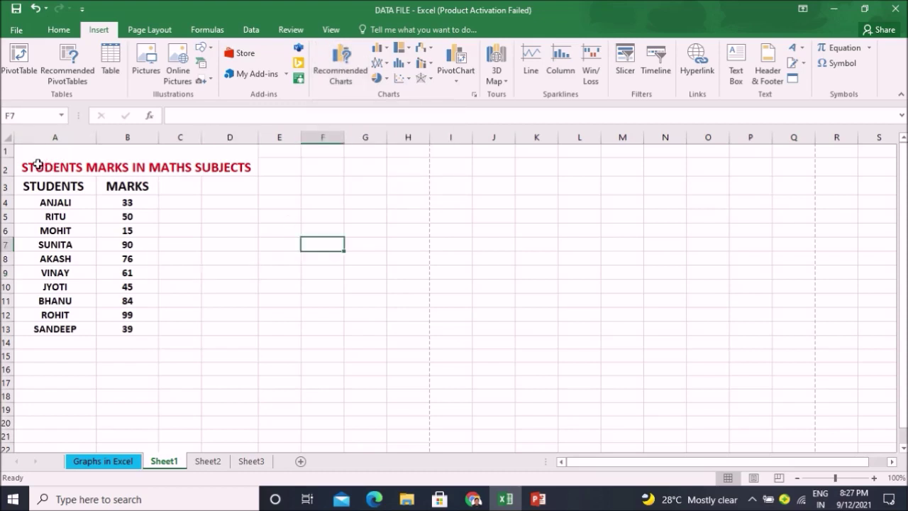
{"action": "left_click_drag", "start_coordinate": [35, 166], "coordinate": [106, 331]}
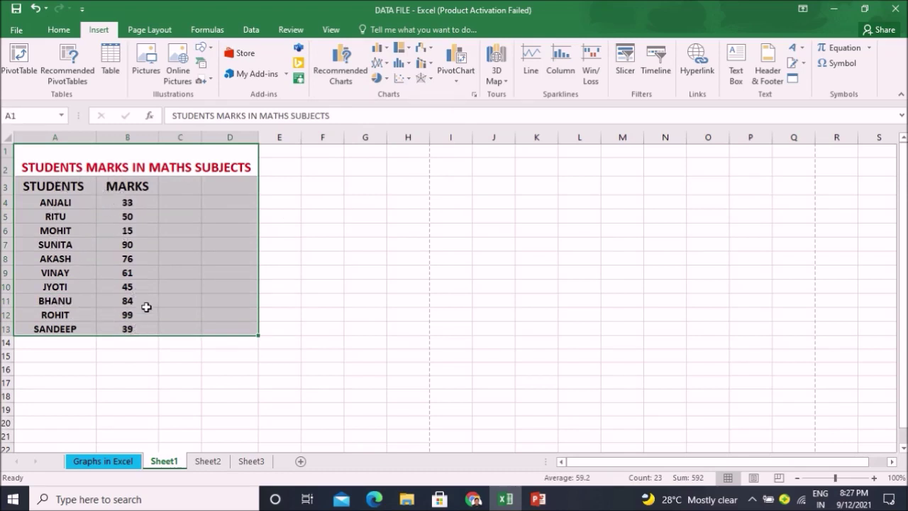
{"action": "left_click", "coordinate": [346, 75]}
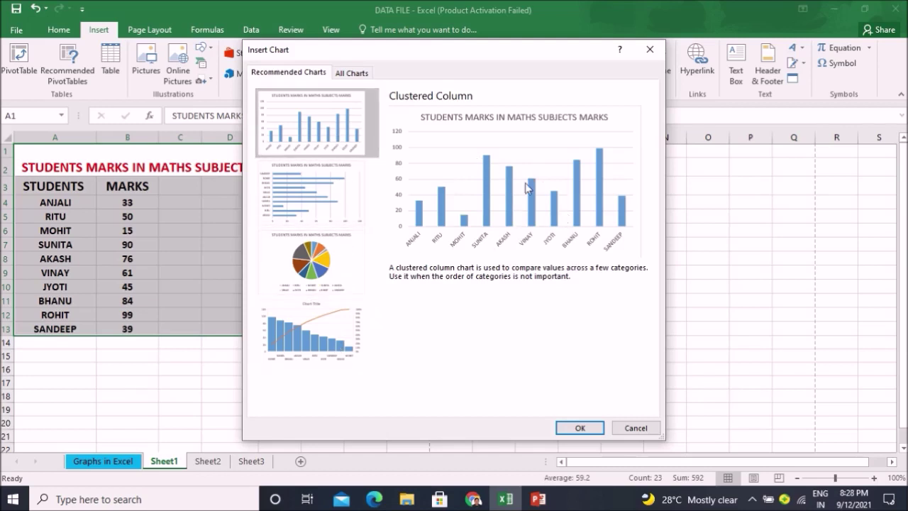
Step: Compare clustered bar, pie and Pareto previews, then insert the Clustered Column chart
{"action": "left_click", "coordinate": [340, 194]}
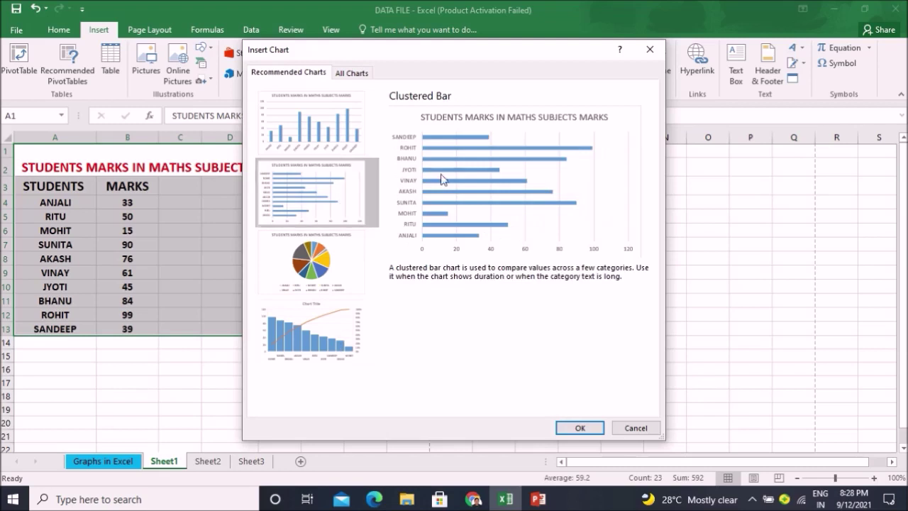
{"action": "left_click", "coordinate": [347, 263]}
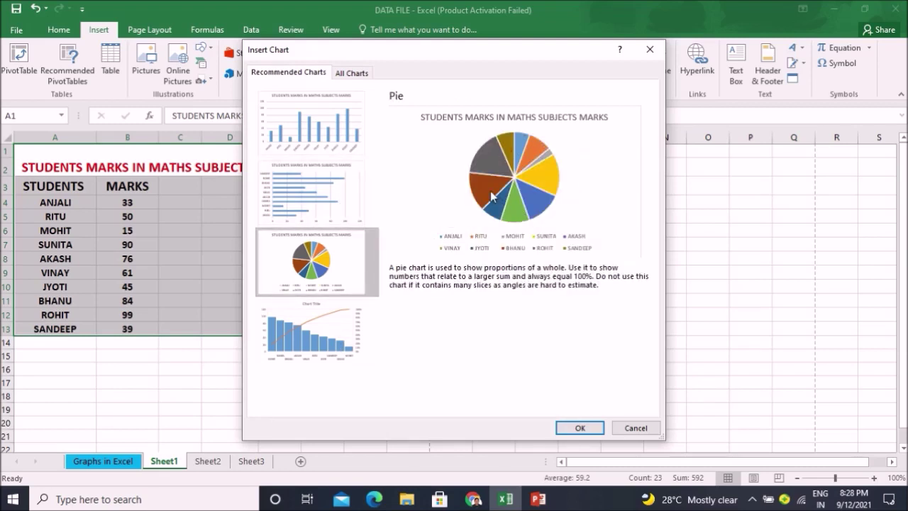
{"action": "left_click", "coordinate": [326, 326]}
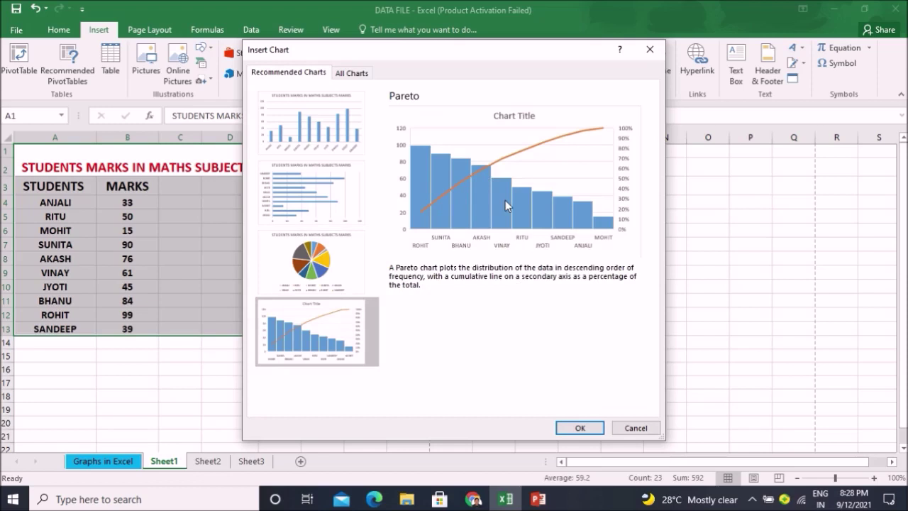
{"action": "left_click", "coordinate": [324, 128]}
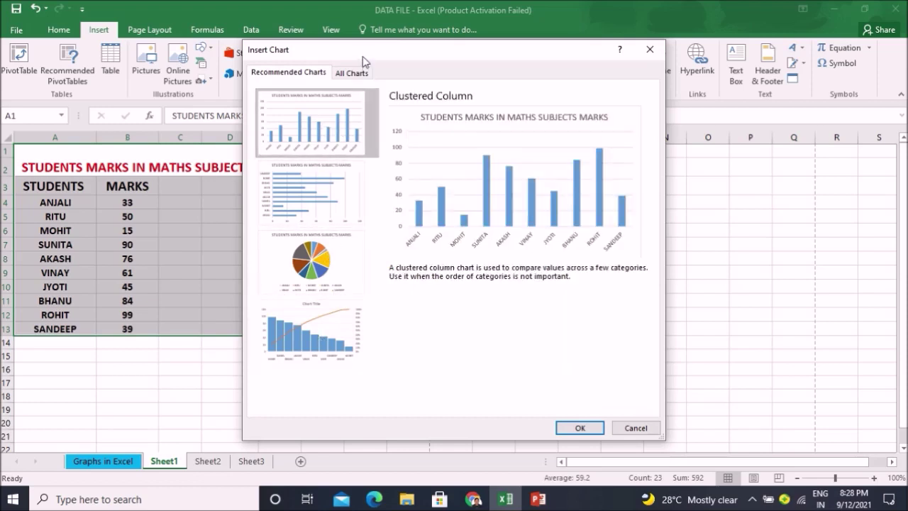
{"action": "left_click", "coordinate": [352, 74]}
{"action": "mouse_move", "coordinate": [424, 197]}
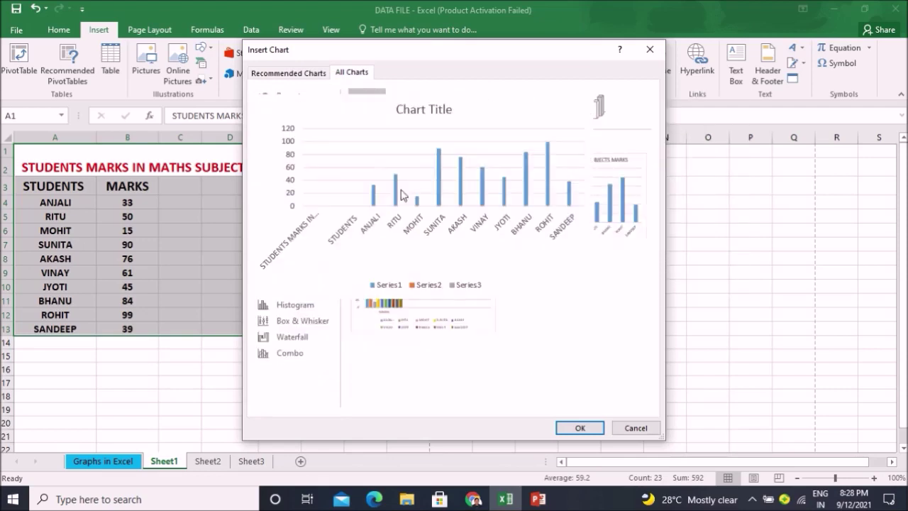
{"action": "left_click", "coordinate": [305, 74]}
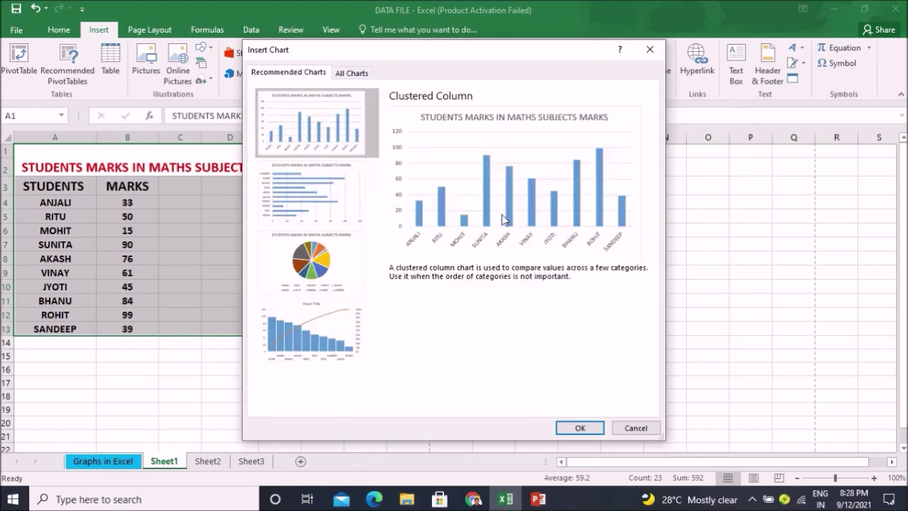
{"action": "left_click", "coordinate": [580, 429]}
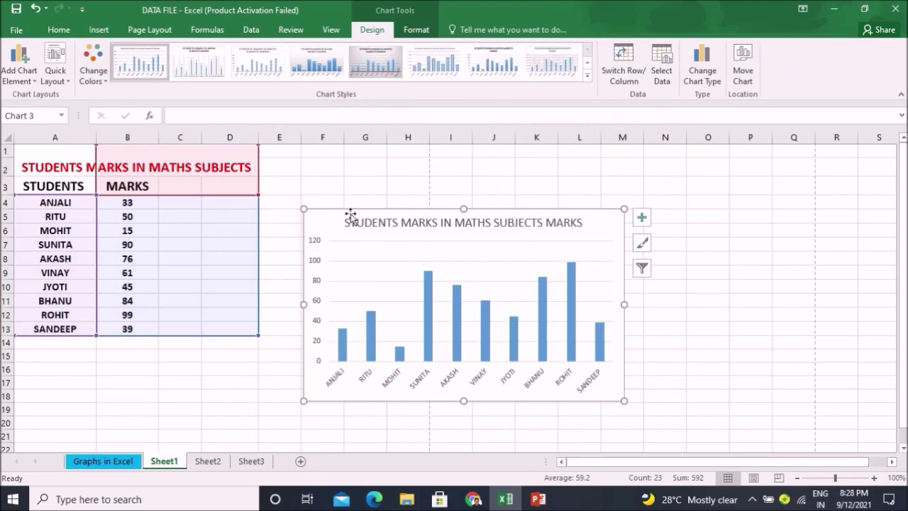
Step: Drag the column chart up beside the marks table, starting around row 2
{"action": "mouse_move", "coordinate": [336, 213]}
{"action": "left_mouse_down"}
{"action": "mouse_move", "coordinate": [494, 147]}
{"action": "mouse_move", "coordinate": [337, 166]}
{"action": "left_mouse_up"}
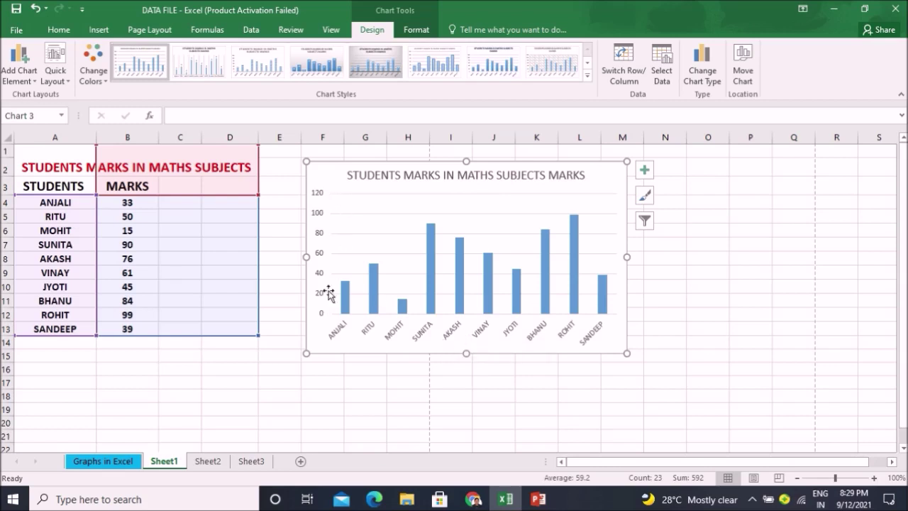
Step: Turn on axis titles for both chart axes from the Chart Elements list
{"action": "left_click", "coordinate": [646, 171]}
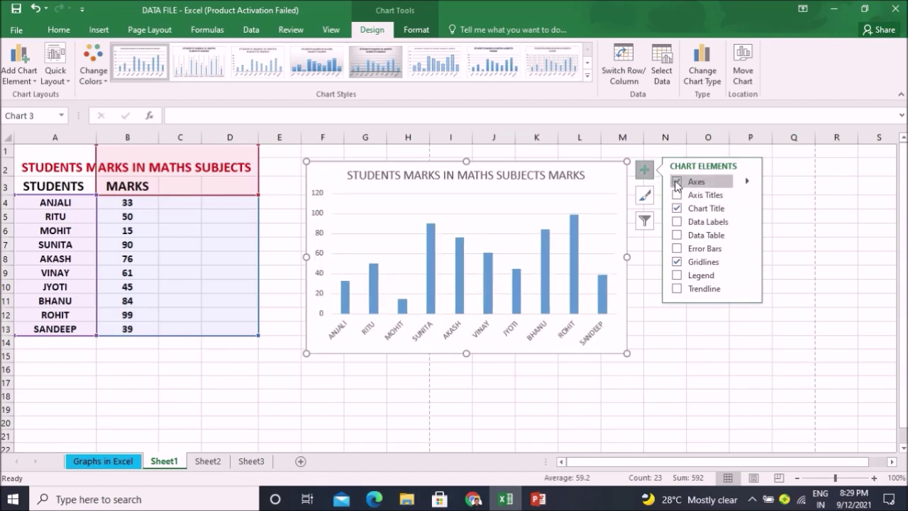
{"action": "left_click", "coordinate": [699, 195]}
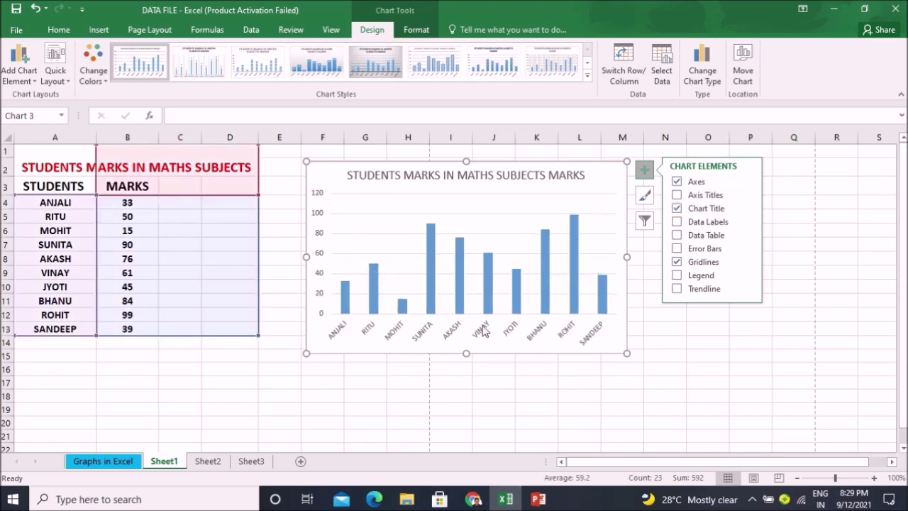
{"action": "left_click", "coordinate": [677, 195]}
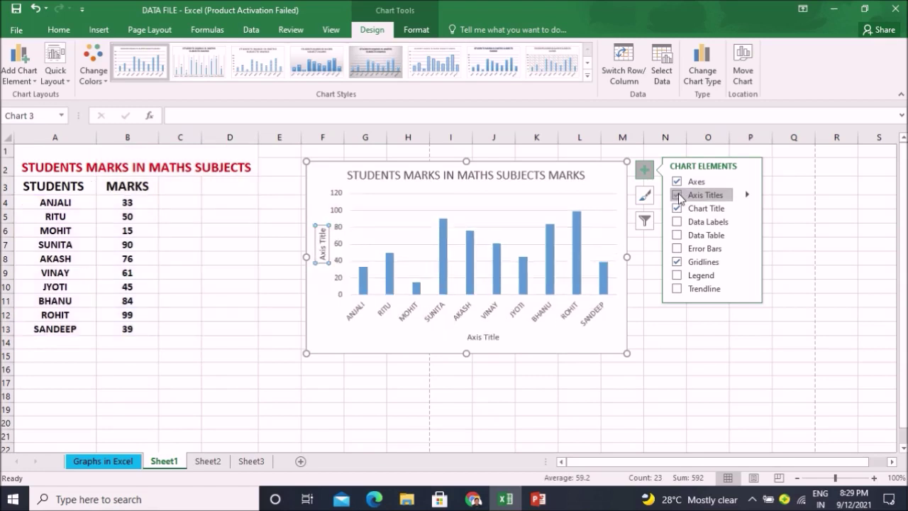
Step: Title the vertical axis MARKS and the horizontal axis STUDENTS NAME
{"action": "triple_click", "coordinate": [323, 243]}
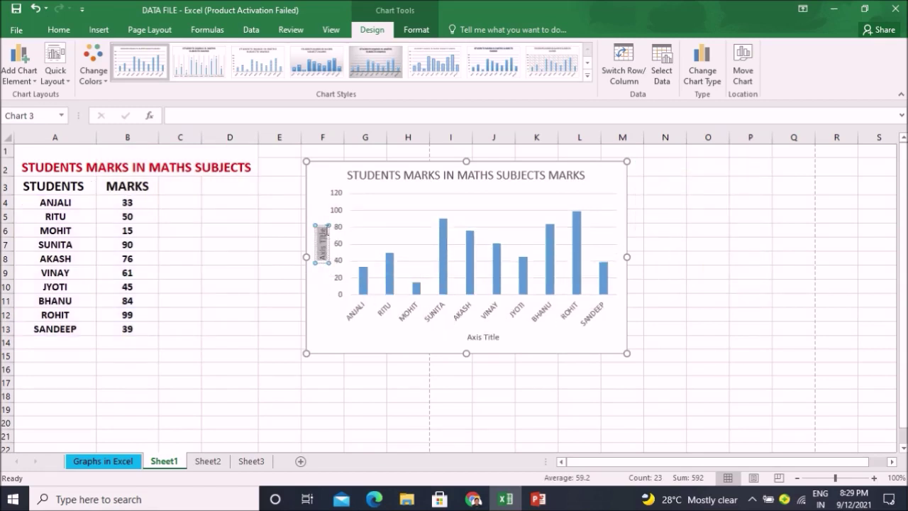
{"action": "type", "text": "MA"}
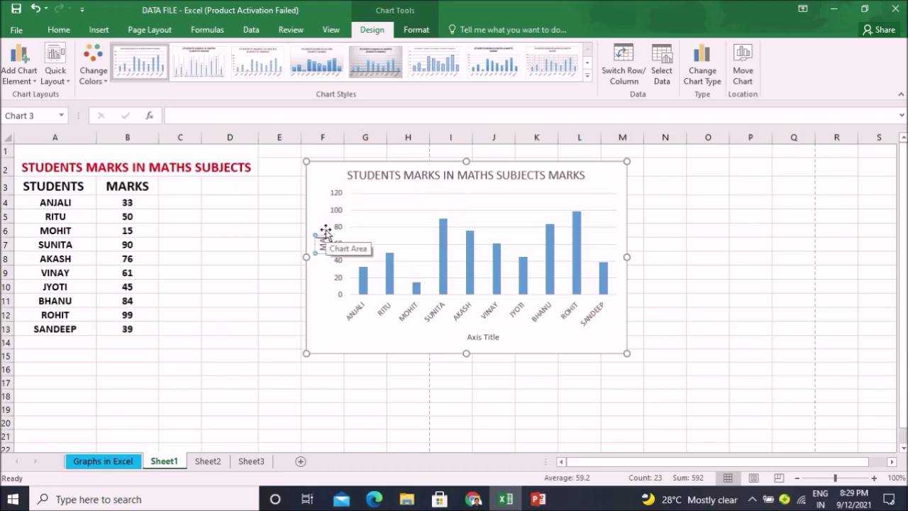
{"action": "type", "text": "RKS"}
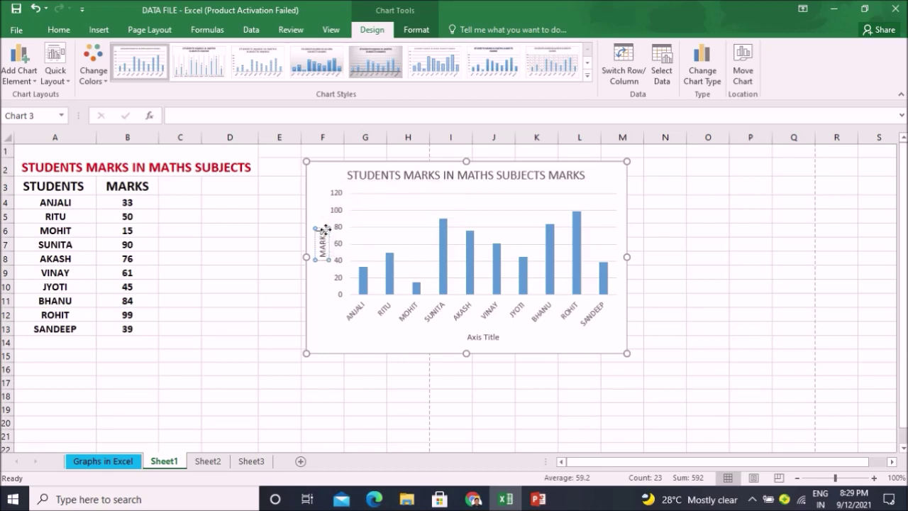
{"action": "left_click", "coordinate": [476, 336]}
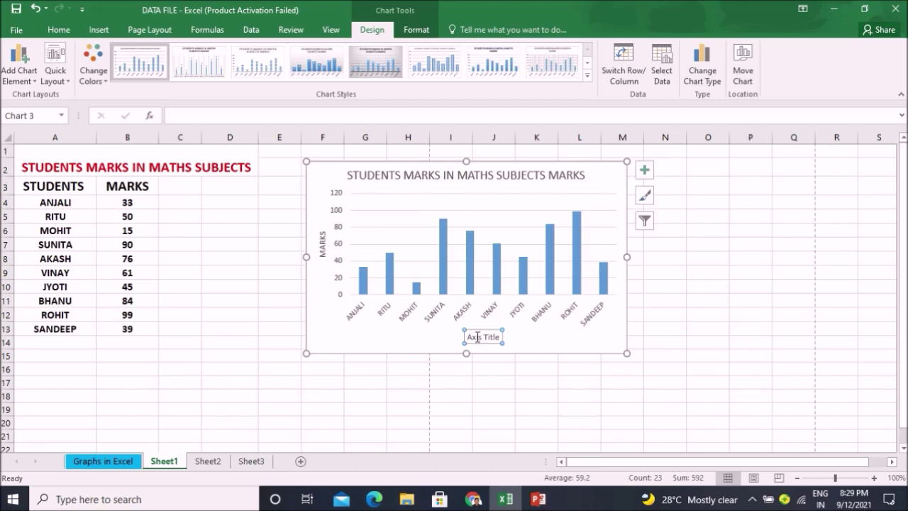
{"action": "left_click_drag", "start_coordinate": [468, 337], "coordinate": [495, 335]}
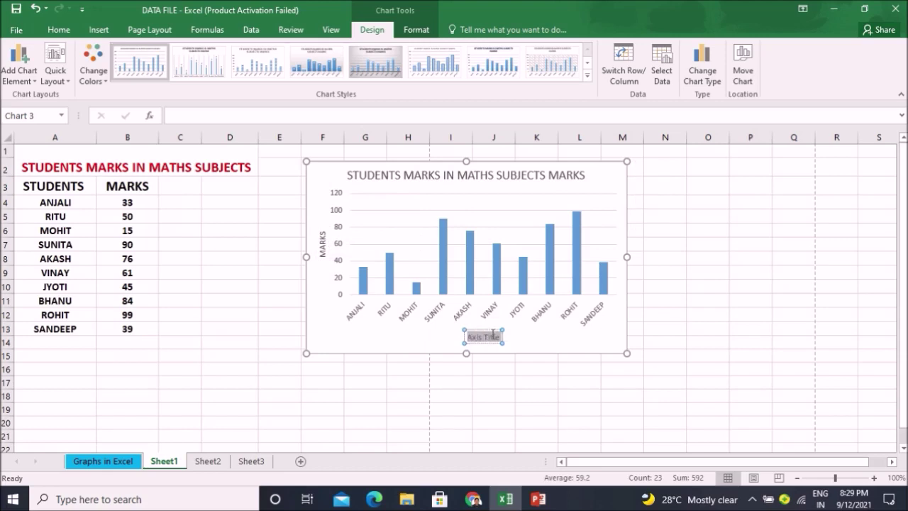
{"action": "type", "text": "STUD"}
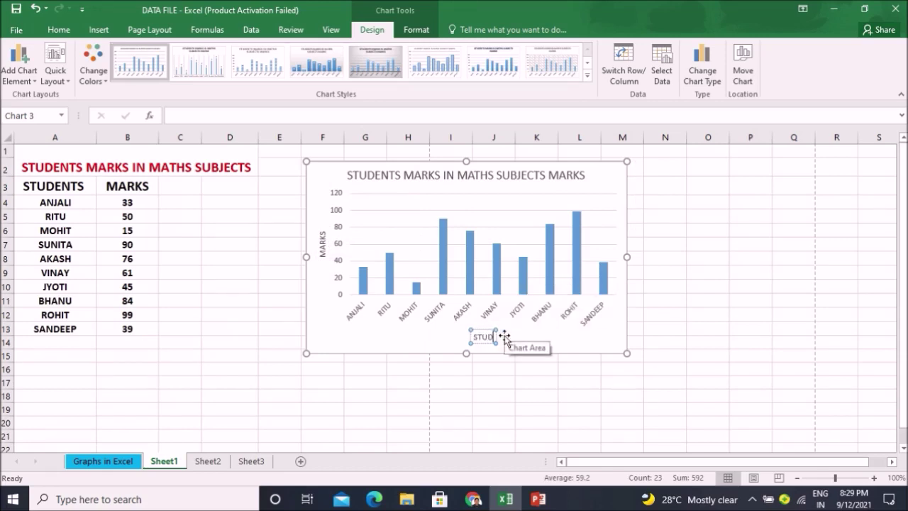
{"action": "type", "text": "ENTS NAME"}
{"action": "left_click", "coordinate": [694, 286]}
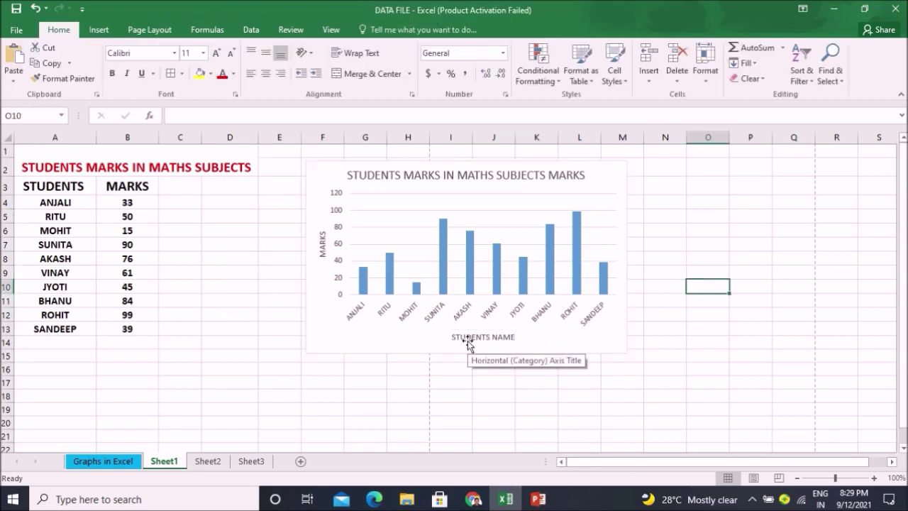
{"action": "left_click", "coordinate": [616, 212]}
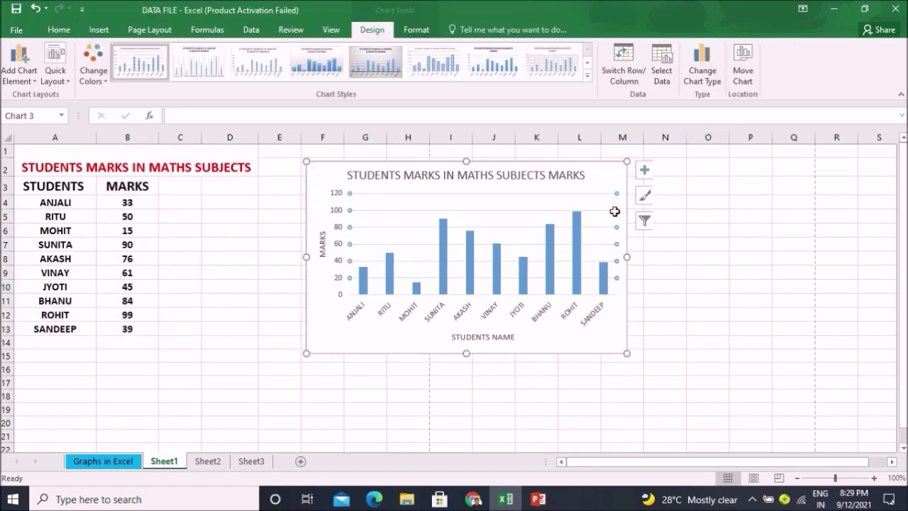
Step: Add mark data labels above each column and a data table beneath the chart
{"action": "left_click", "coordinate": [645, 170]}
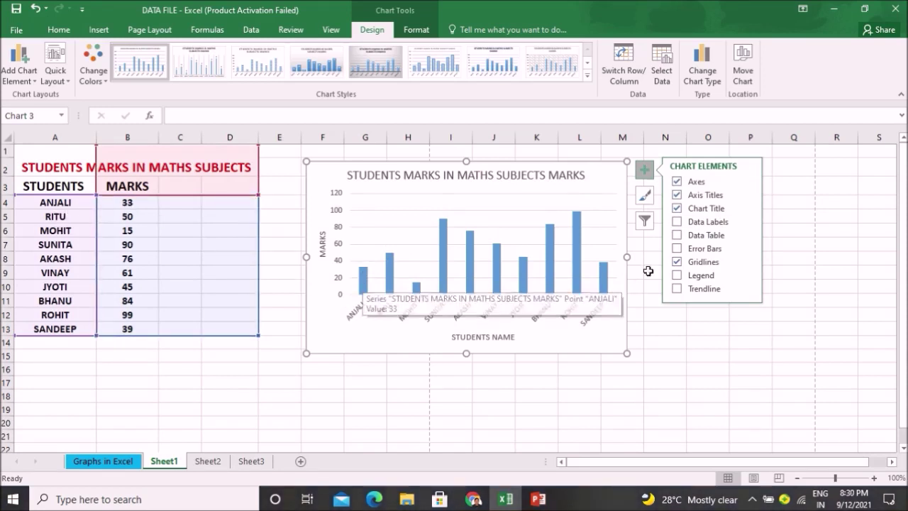
{"action": "left_click", "coordinate": [677, 221]}
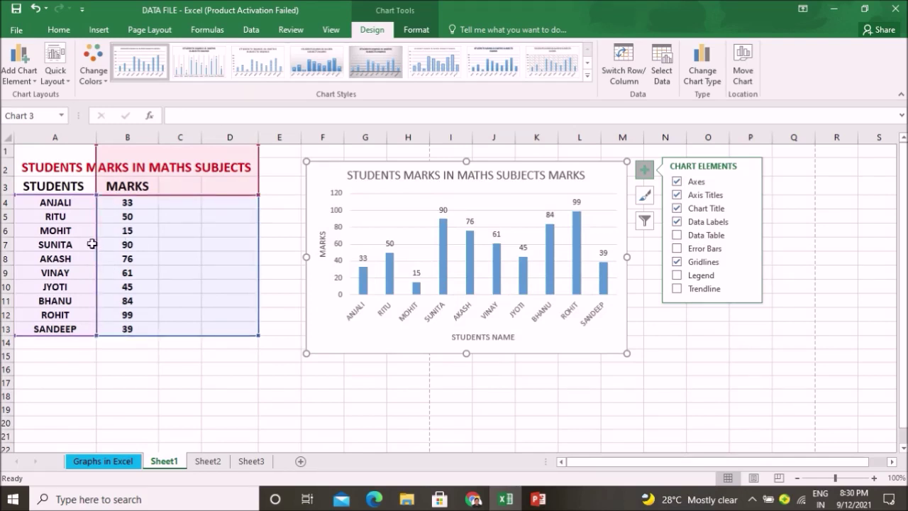
{"action": "left_click", "coordinate": [677, 236]}
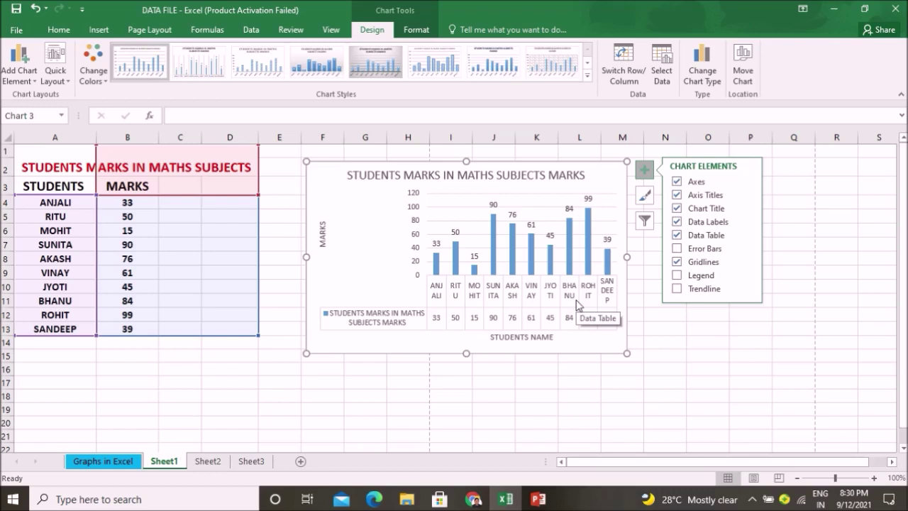
Step: Remove the data table, try then remove error bars, and turn off the gridlines
{"action": "left_click", "coordinate": [677, 235]}
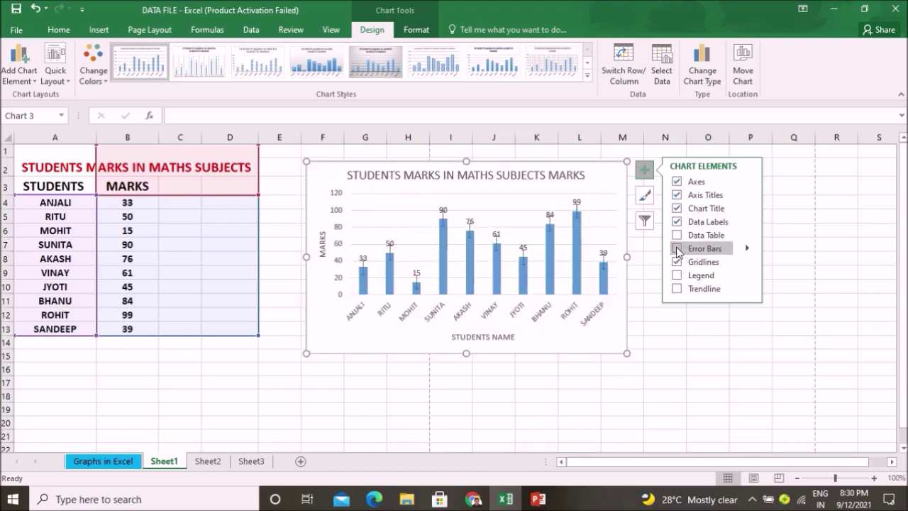
{"action": "left_click", "coordinate": [677, 249]}
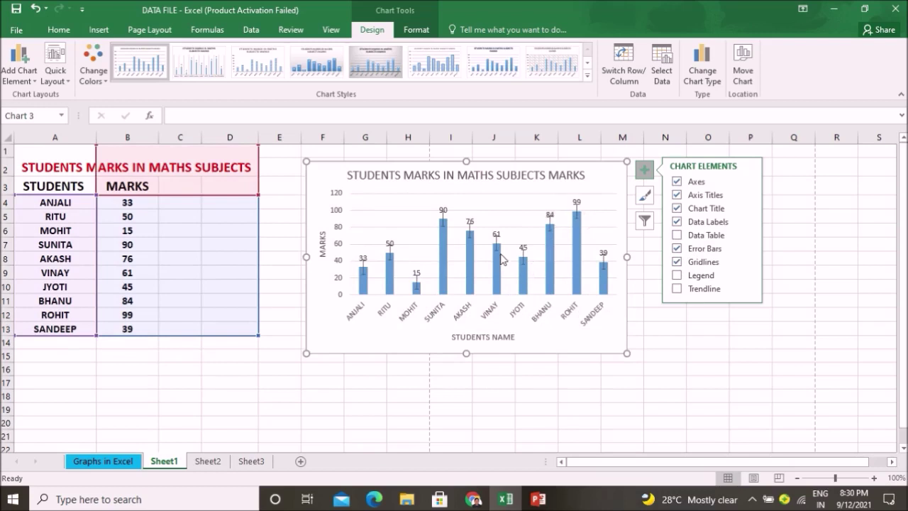
{"action": "left_click", "coordinate": [678, 262]}
{"action": "left_click", "coordinate": [678, 248]}
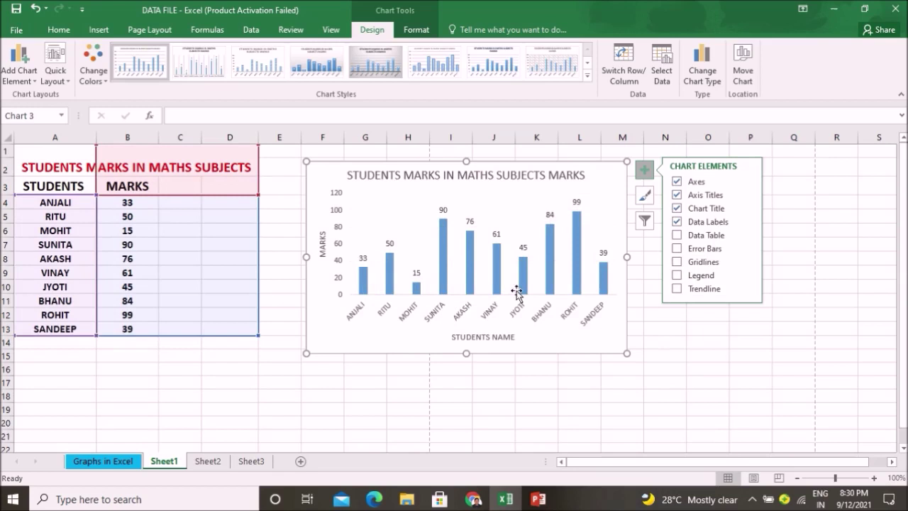
{"action": "left_click", "coordinate": [677, 262]}
{"action": "left_click", "coordinate": [691, 275]}
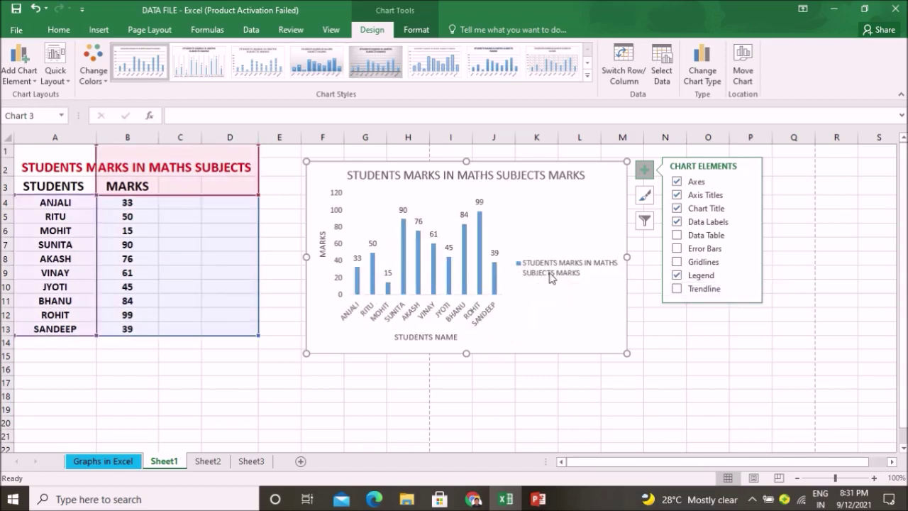
{"action": "left_click", "coordinate": [677, 276]}
{"action": "left_click", "coordinate": [678, 289]}
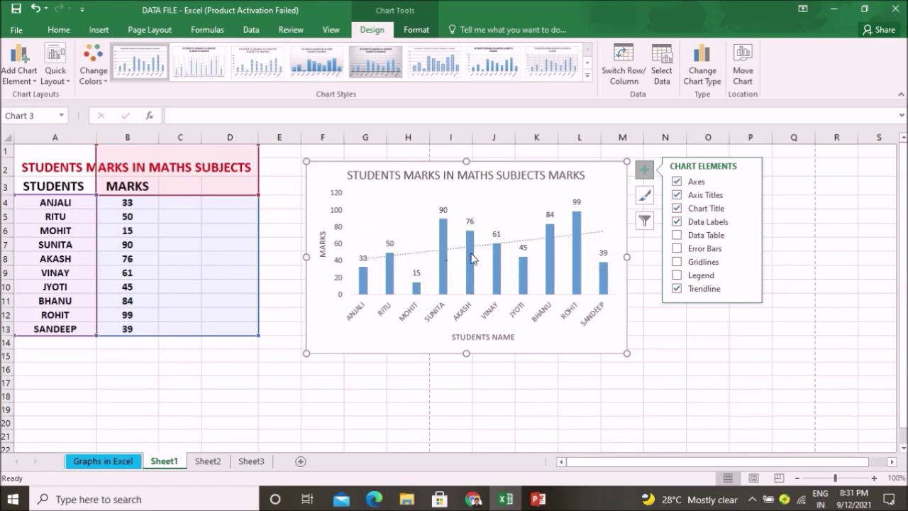
{"action": "left_click", "coordinate": [677, 289]}
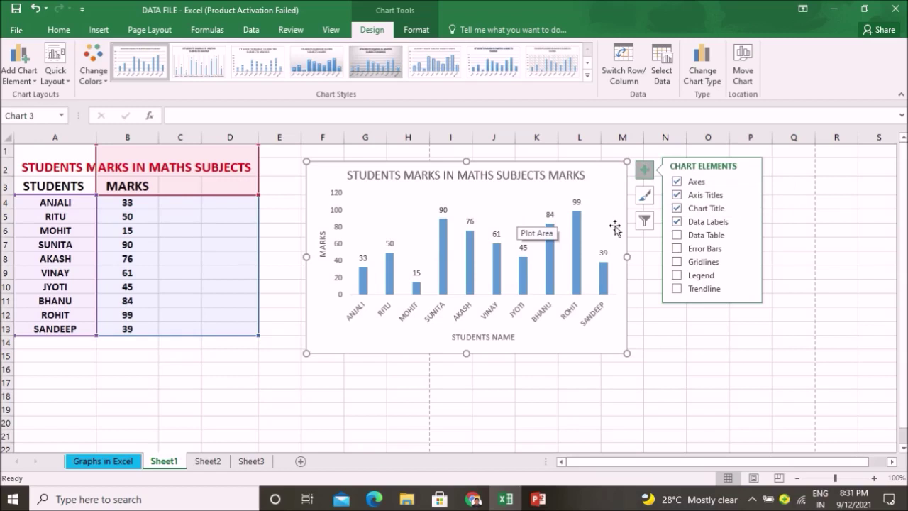
{"action": "left_click", "coordinate": [648, 201]}
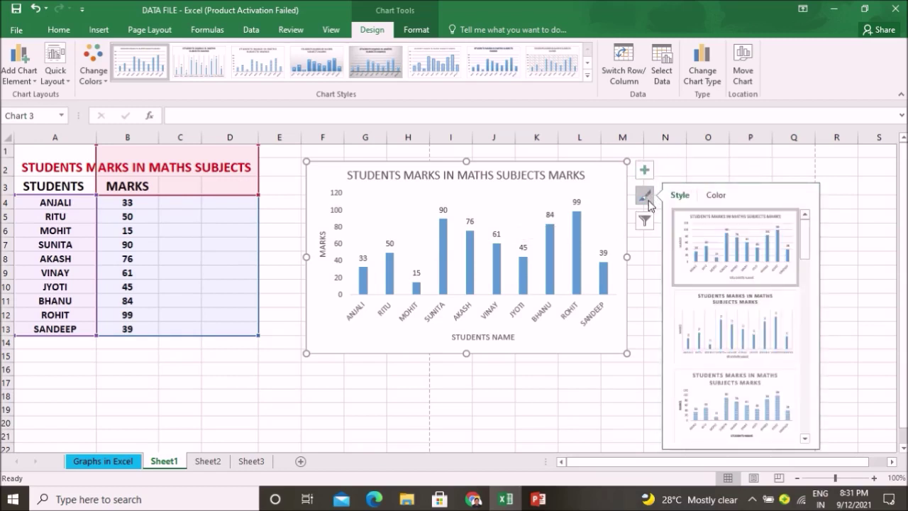
Step: Preview several chart styles on the marks chart: dark, white gradient, outlined bars and grey gradient
{"action": "left_click_drag", "start_coordinate": [807, 241], "coordinate": [802, 345]}
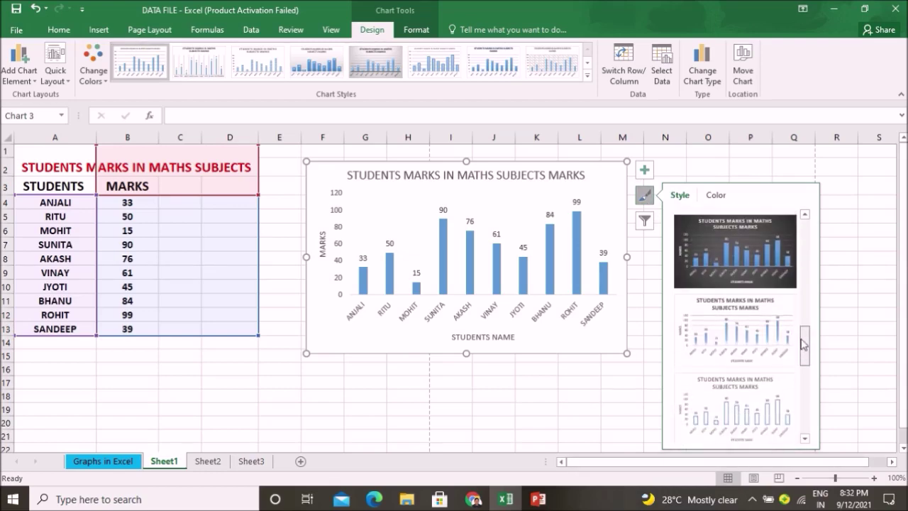
{"action": "left_click", "coordinate": [759, 266]}
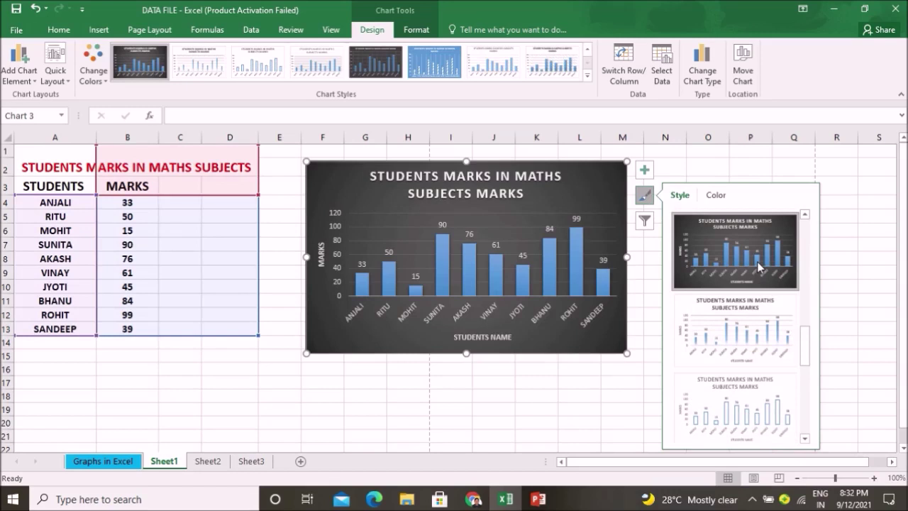
{"action": "left_click", "coordinate": [740, 342]}
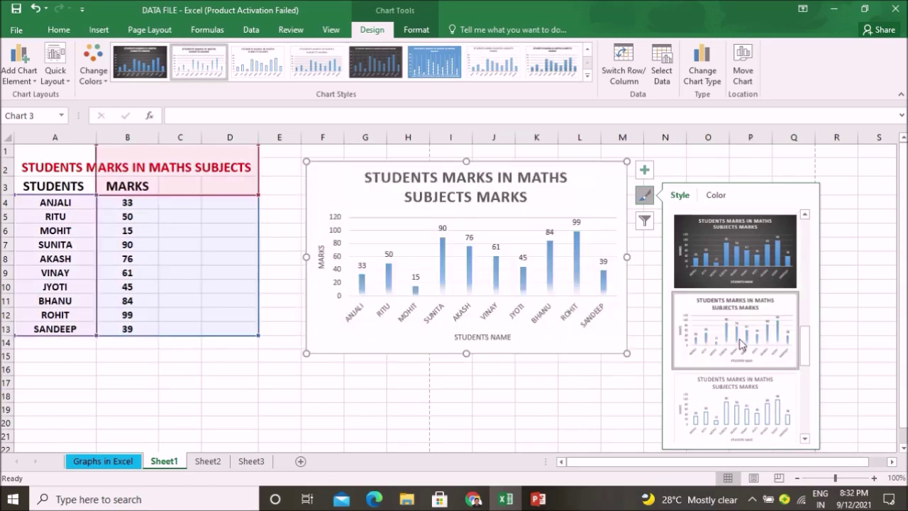
{"action": "left_click", "coordinate": [738, 401]}
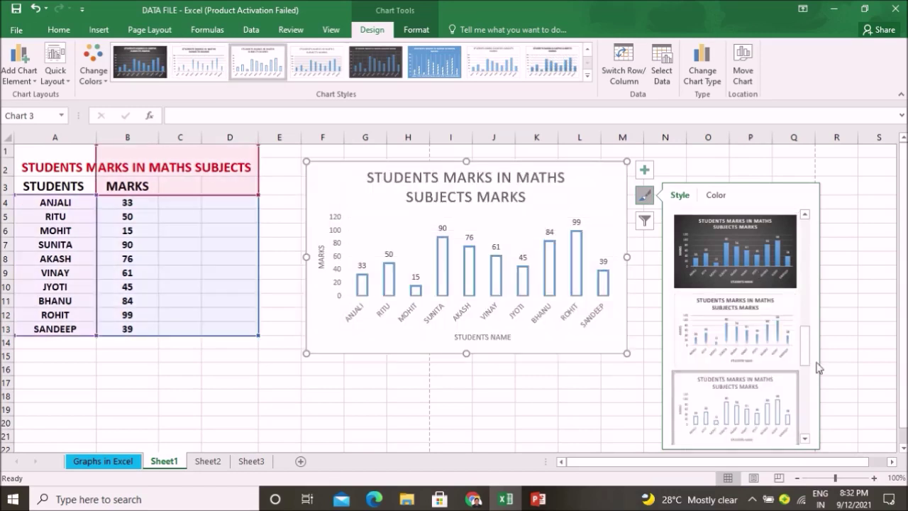
{"action": "left_click_drag", "start_coordinate": [808, 357], "coordinate": [807, 238]}
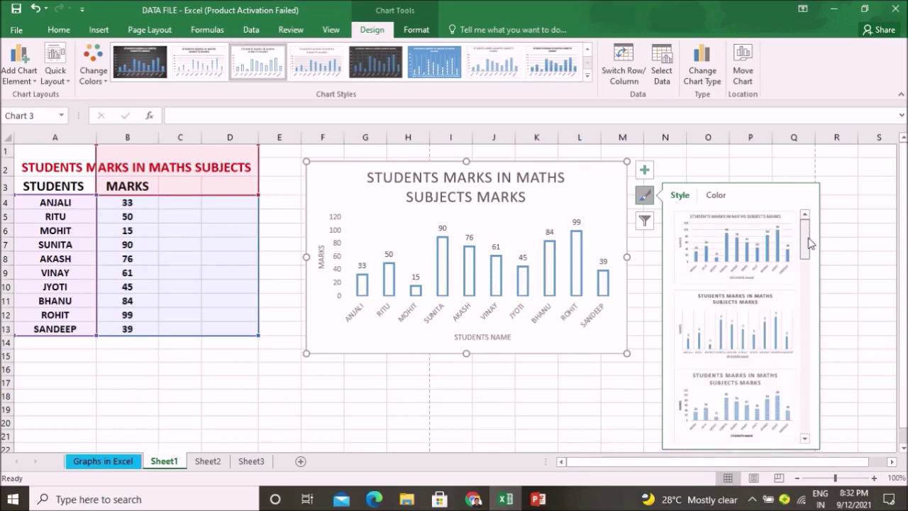
{"action": "left_click", "coordinate": [774, 255]}
{"action": "left_click", "coordinate": [744, 338]}
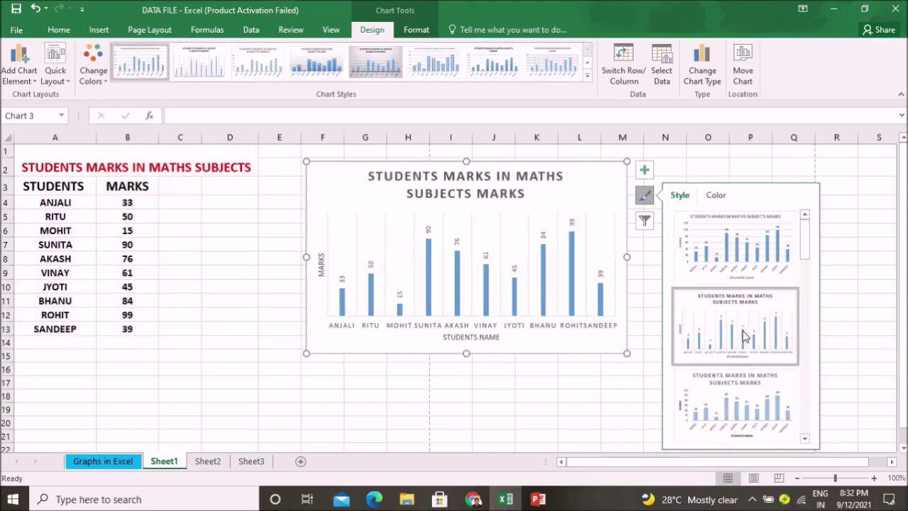
{"action": "left_click", "coordinate": [753, 254]}
{"action": "left_click_drag", "start_coordinate": [807, 237], "coordinate": [811, 317]}
{"action": "left_click", "coordinate": [770, 275]}
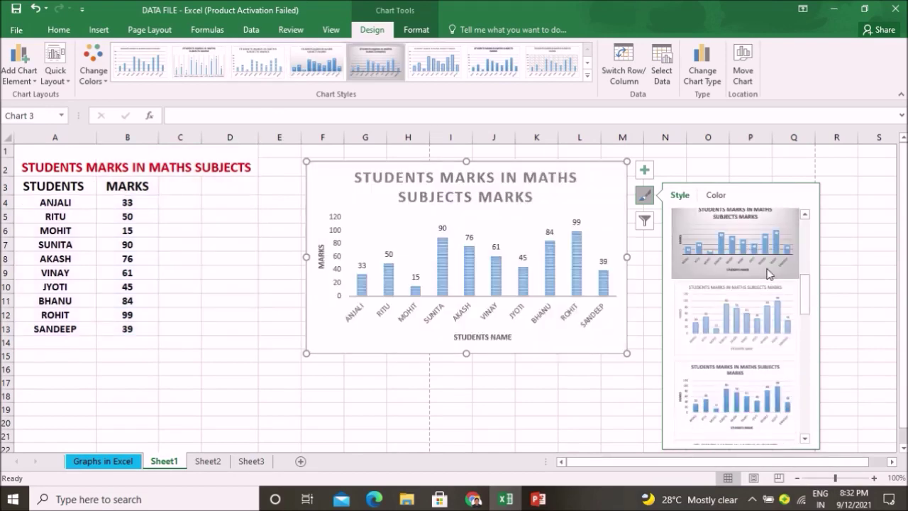
Step: Try the hatched style, then settle back on the first, plain chart style
{"action": "scroll", "coordinate": [773, 319], "scroll_direction": "down", "scroll_amount": 3}
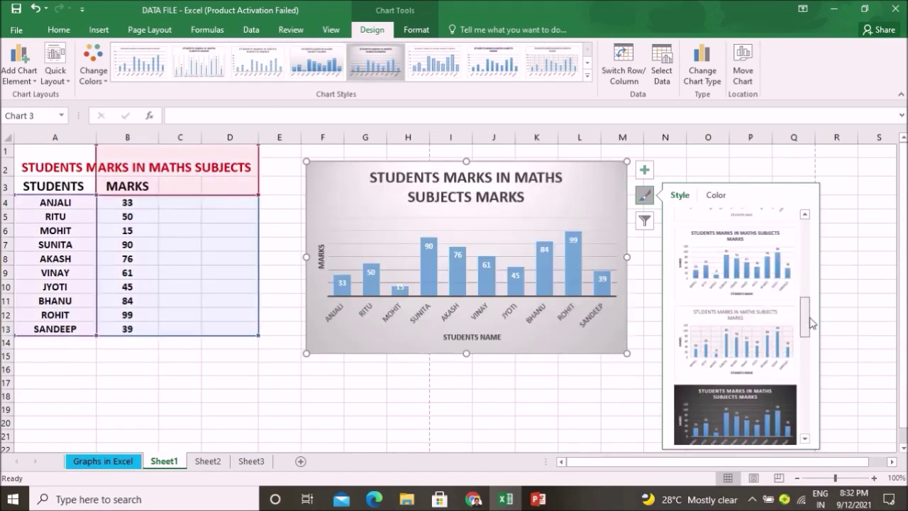
{"action": "left_click", "coordinate": [773, 342]}
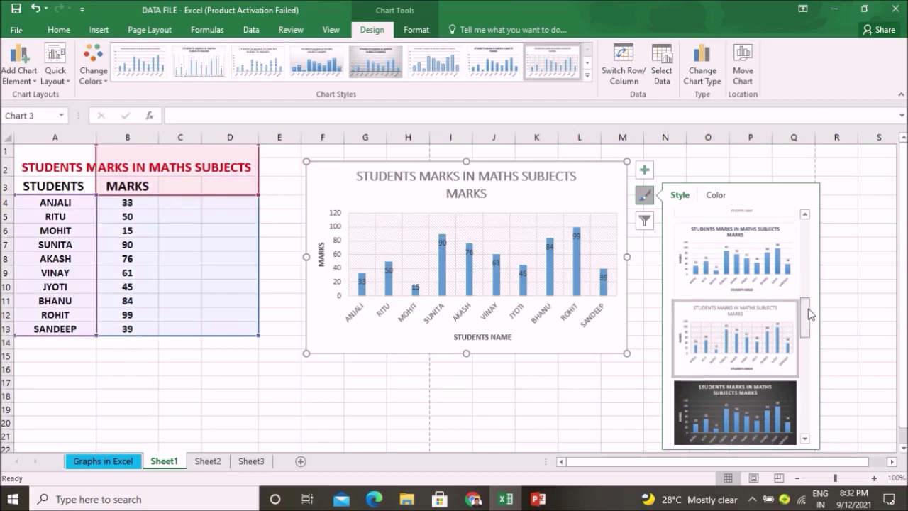
{"action": "left_click_drag", "start_coordinate": [807, 312], "coordinate": [817, 244]}
{"action": "scroll", "coordinate": [816, 245], "scroll_direction": "up", "scroll_amount": 2}
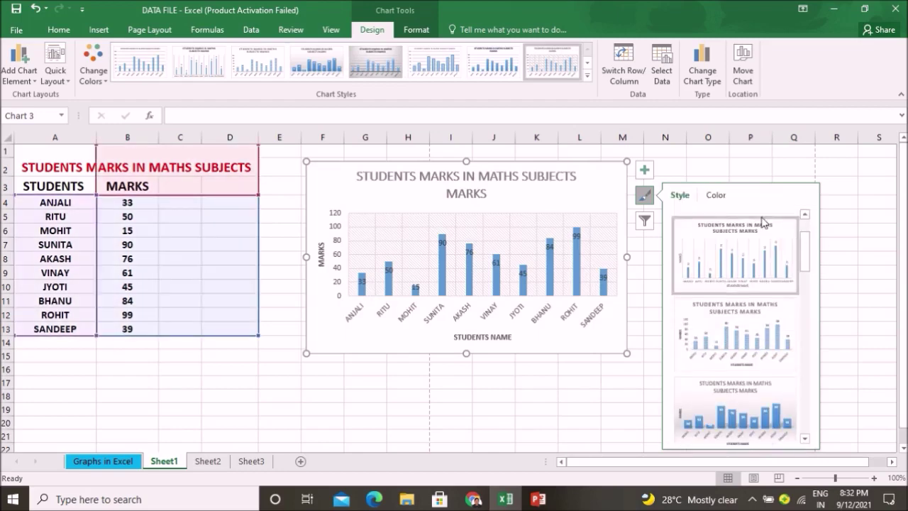
{"action": "left_click", "coordinate": [715, 199]}
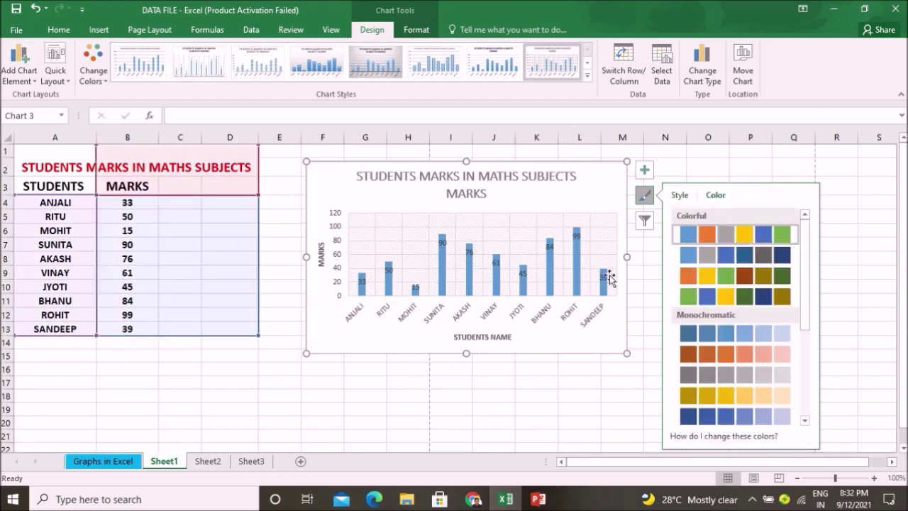
{"action": "left_click", "coordinate": [681, 196]}
{"action": "scroll", "coordinate": [813, 305], "scroll_direction": "up", "scroll_amount": 3}
{"action": "left_click", "coordinate": [716, 217]}
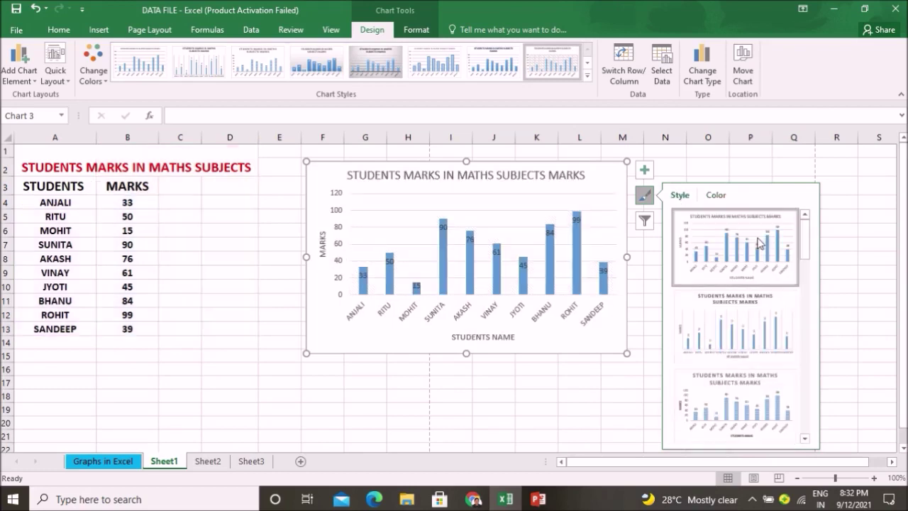
Step: Apply the fourth Colorful palette so the bars turn green
{"action": "left_click", "coordinate": [716, 195]}
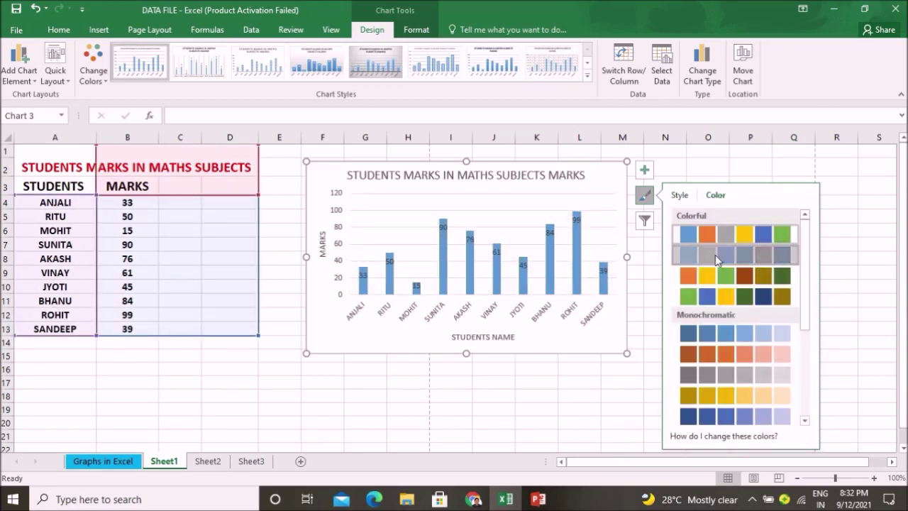
{"action": "left_click", "coordinate": [716, 255]}
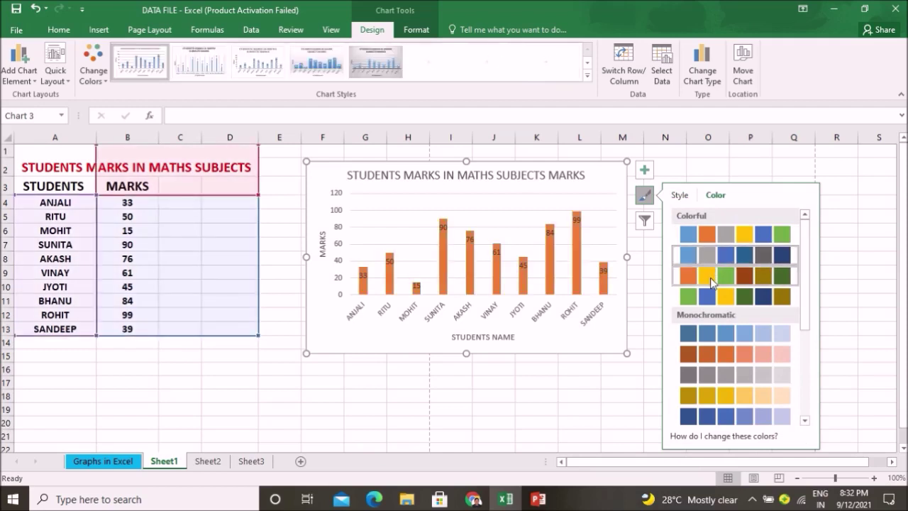
{"action": "left_click", "coordinate": [710, 277]}
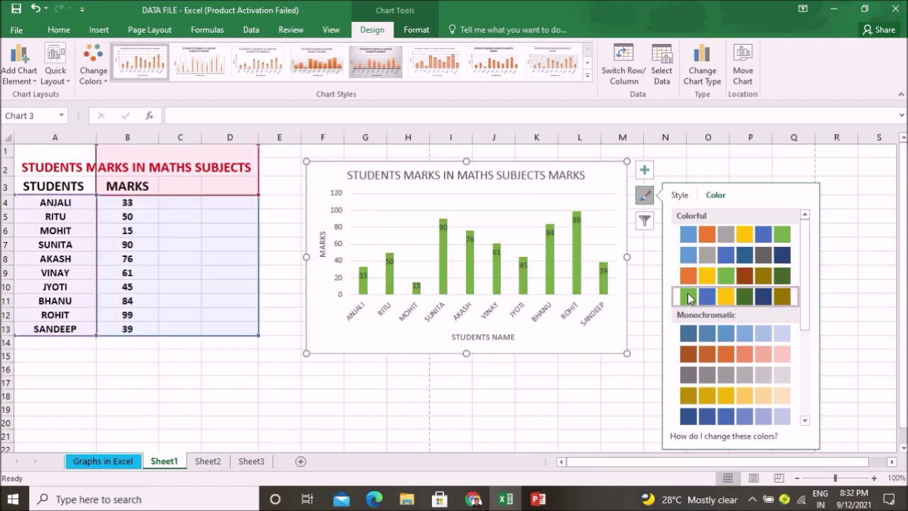
{"action": "left_click", "coordinate": [687, 293]}
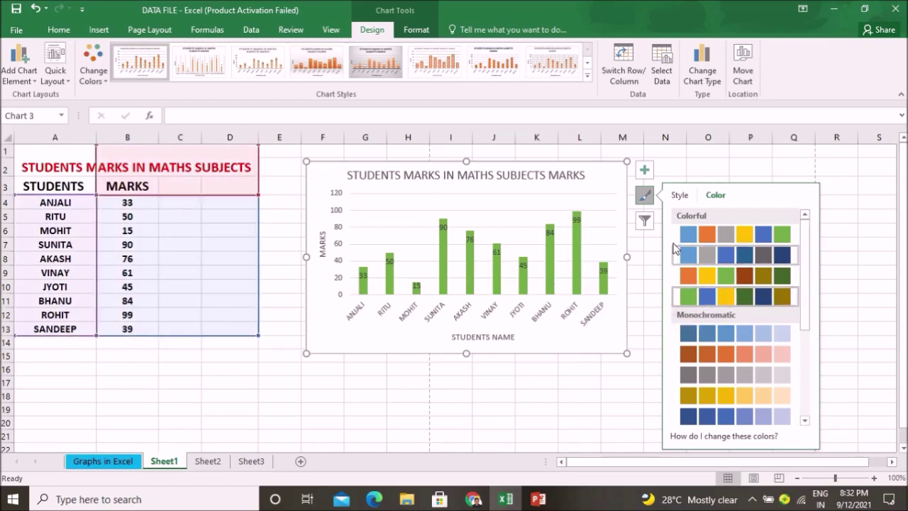
{"action": "left_click", "coordinate": [646, 245]}
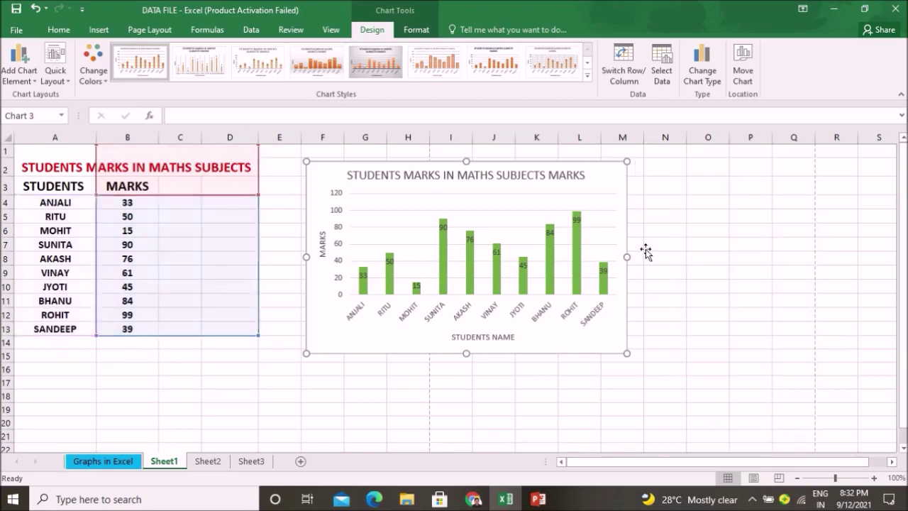
Step: Filter the chart to show only the first five students, ANJALI through AKASH
{"action": "left_click", "coordinate": [609, 191]}
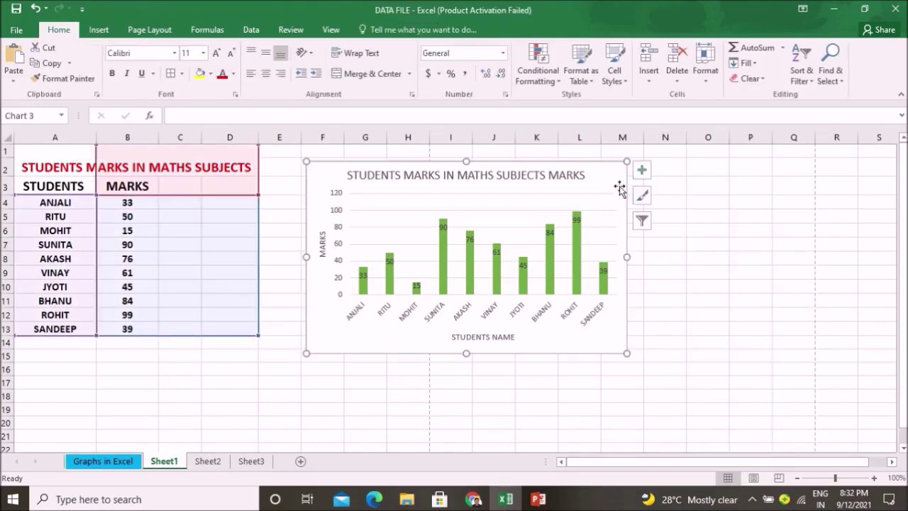
{"action": "left_click", "coordinate": [645, 221]}
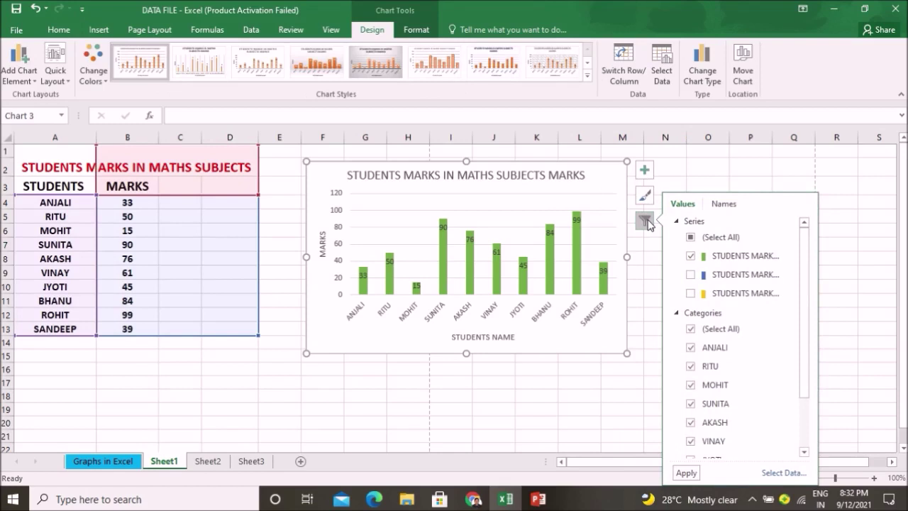
{"action": "left_click_drag", "start_coordinate": [807, 248], "coordinate": [809, 355]}
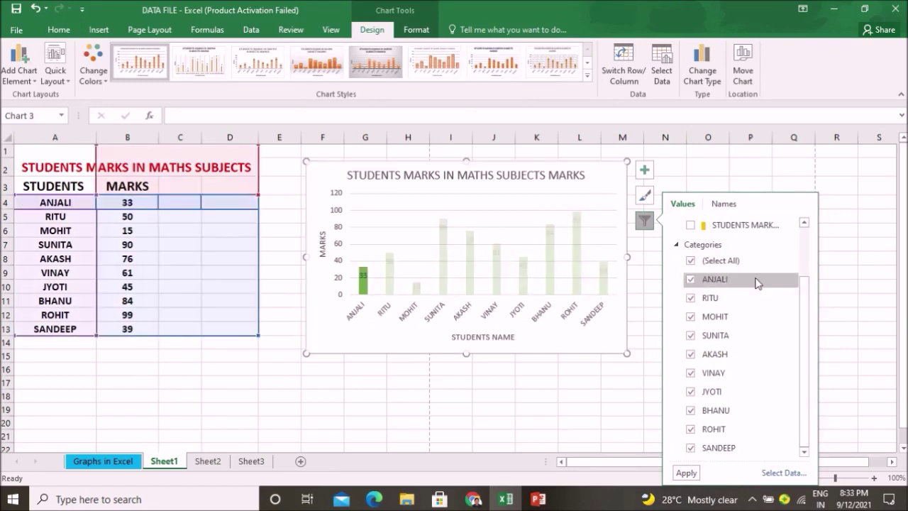
{"action": "left_click", "coordinate": [692, 262]}
{"action": "left_click", "coordinate": [692, 277]}
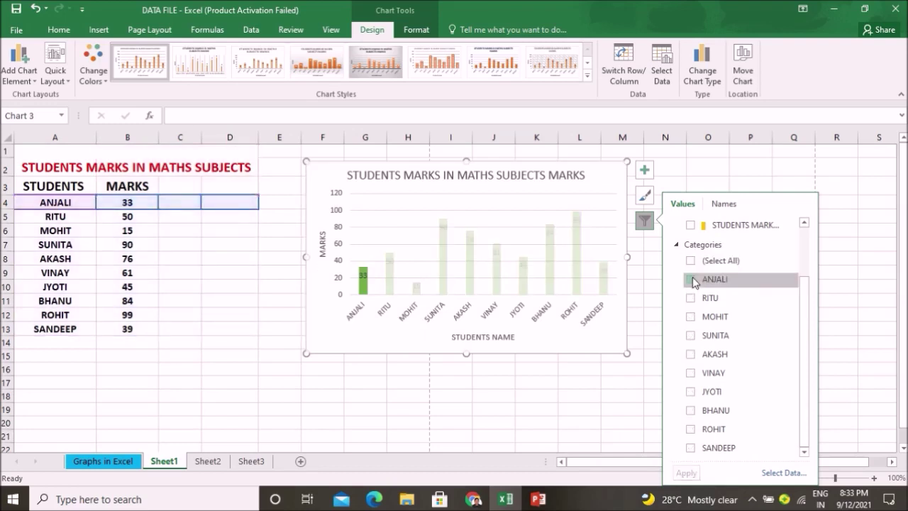
{"action": "left_click", "coordinate": [689, 299]}
{"action": "left_click", "coordinate": [690, 316]}
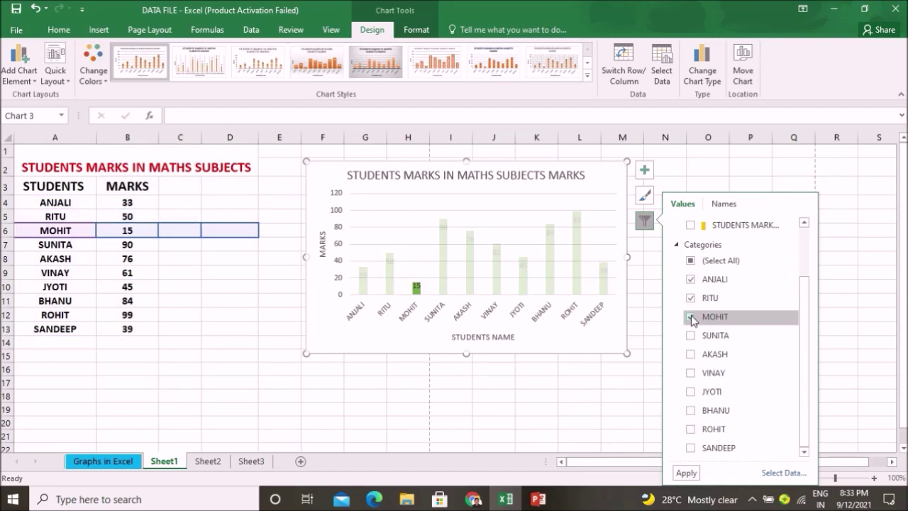
{"action": "left_click", "coordinate": [692, 335]}
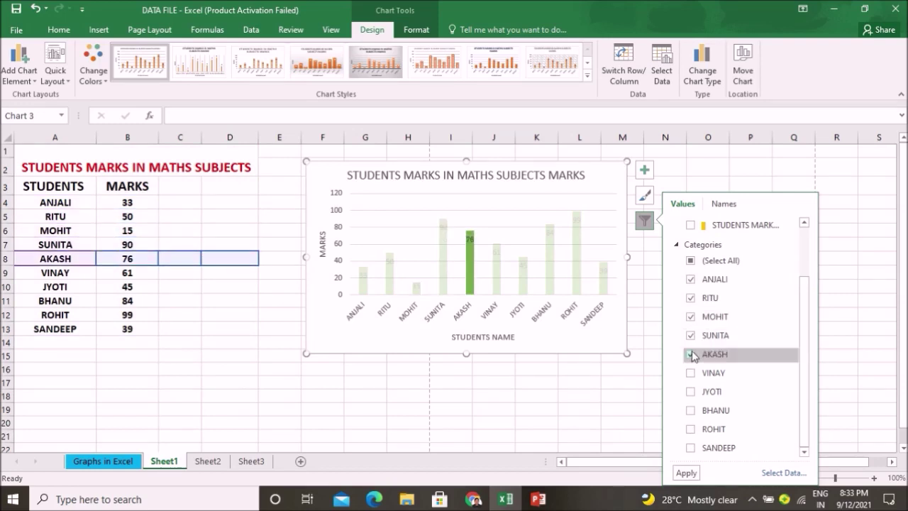
{"action": "left_click", "coordinate": [687, 473]}
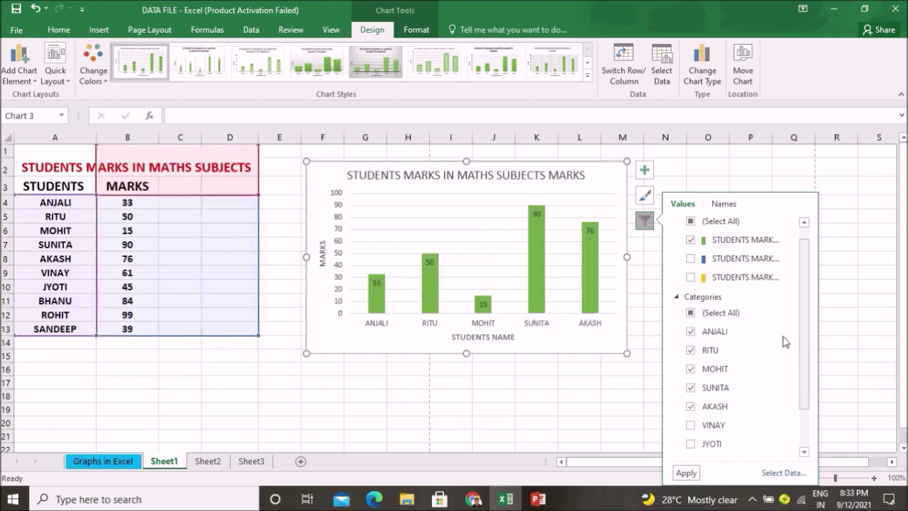
Step: Reselect all students in the chart filter so all ten bars return
{"action": "left_click", "coordinate": [691, 332]}
{"action": "left_click", "coordinate": [691, 350]}
{"action": "left_click", "coordinate": [690, 369]}
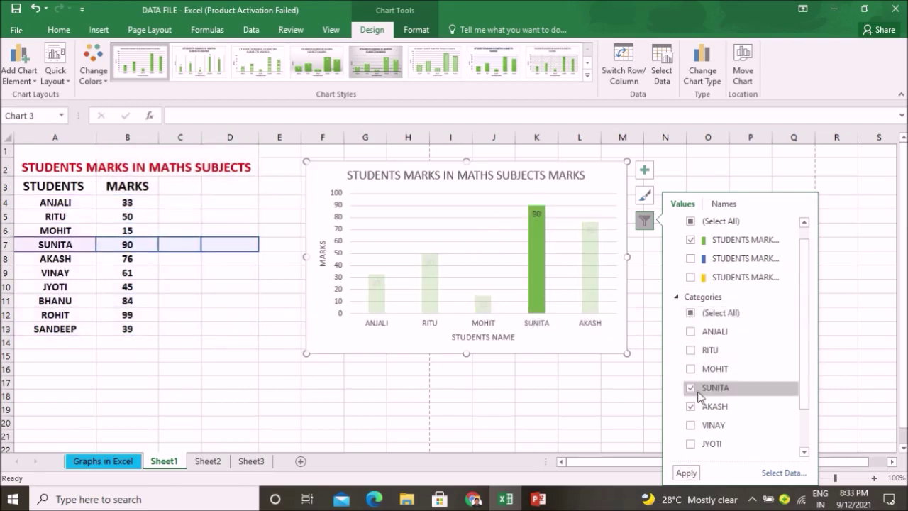
{"action": "left_click", "coordinate": [707, 317]}
{"action": "left_click", "coordinate": [691, 315]}
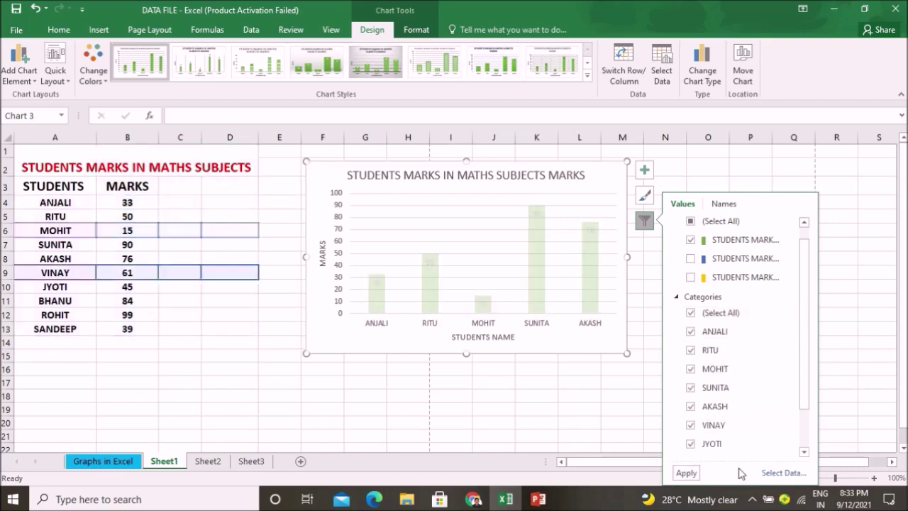
{"action": "left_click", "coordinate": [688, 472]}
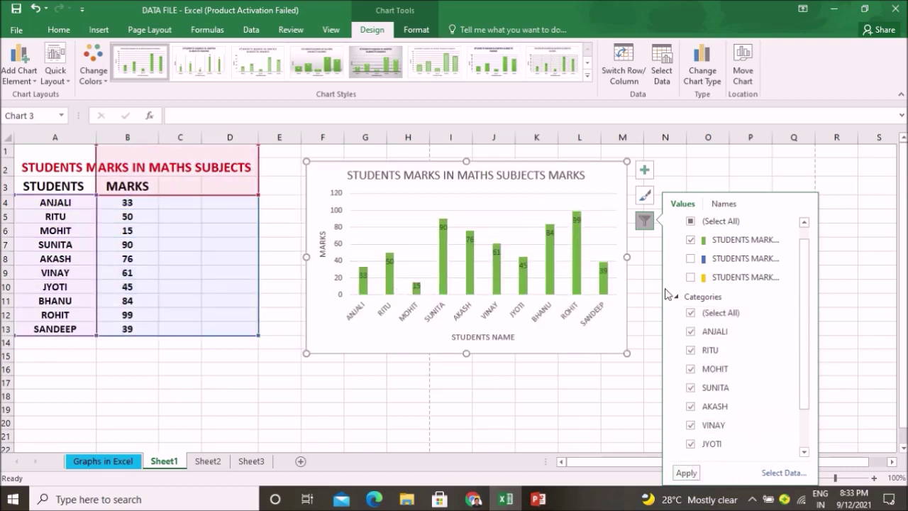
{"action": "left_click_drag", "start_coordinate": [805, 345], "coordinate": [805, 375]}
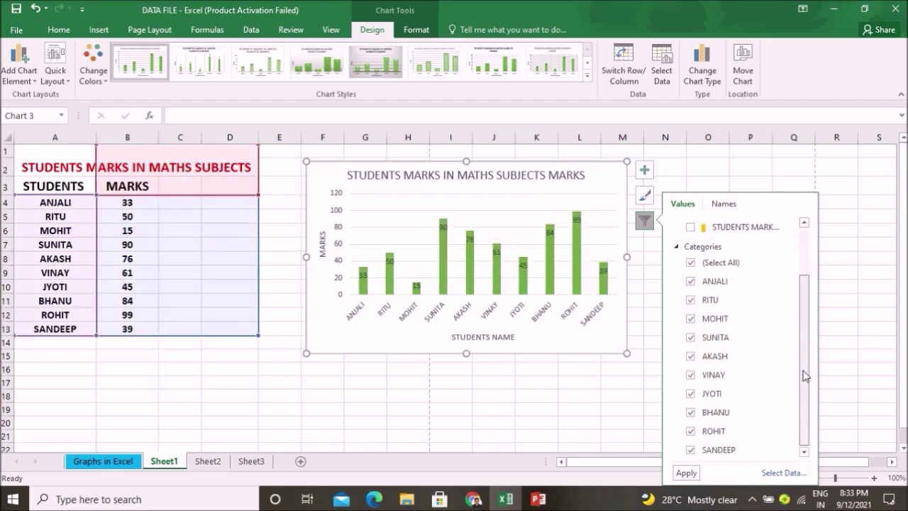
Step: Open the Select Data Source dialog, cancel it unchanged, and nudge the chart slightly left
{"action": "left_click", "coordinate": [783, 473]}
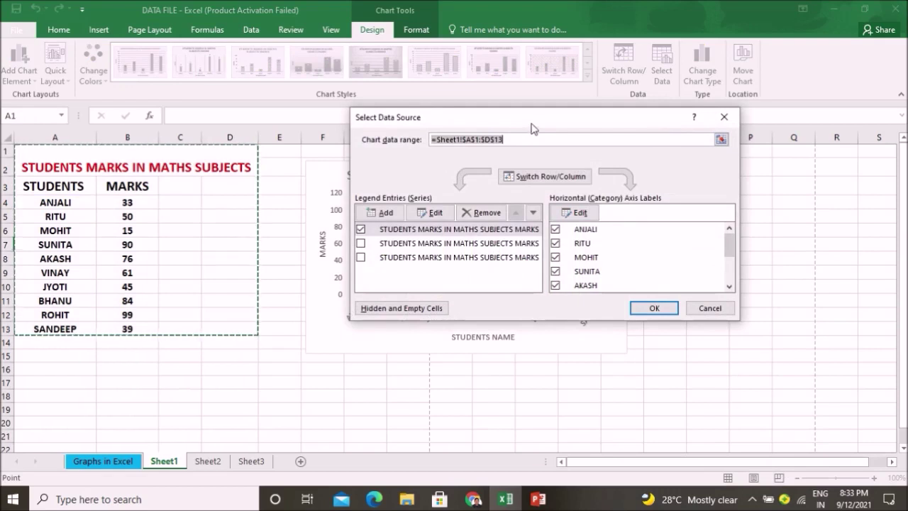
{"action": "left_click_drag", "start_coordinate": [535, 127], "coordinate": [627, 149]}
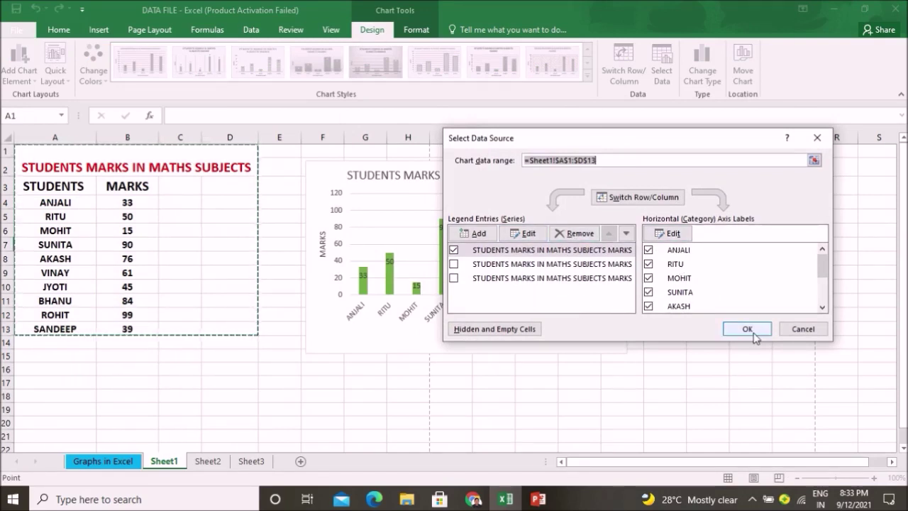
{"action": "left_click", "coordinate": [805, 329]}
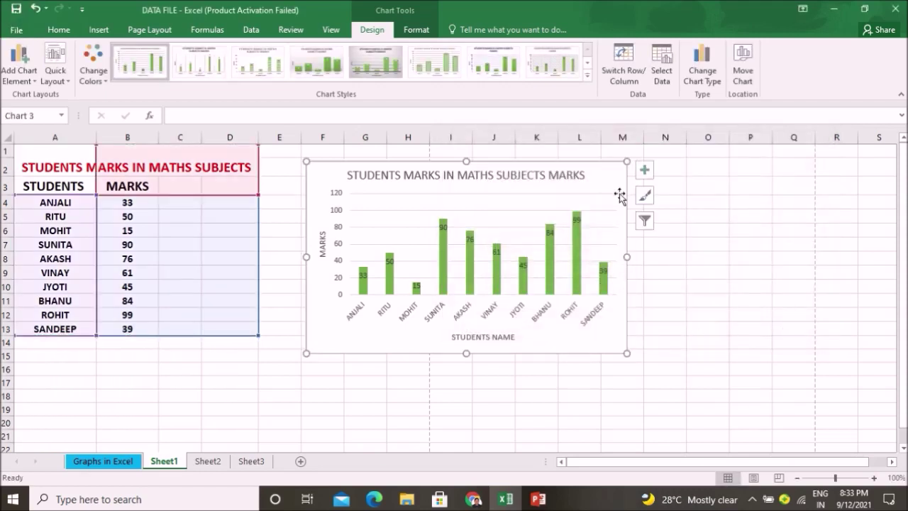
{"action": "left_click_drag", "start_coordinate": [618, 190], "coordinate": [600, 193]}
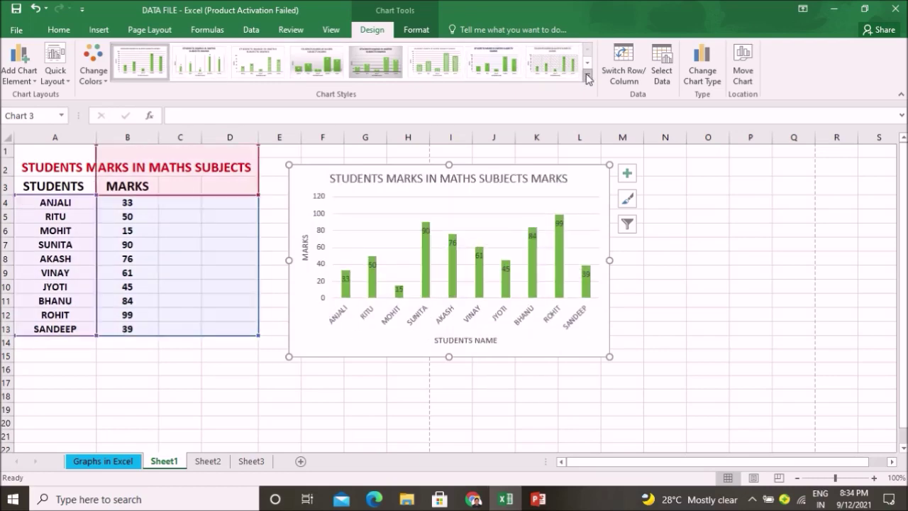
Step: Browse the full chart style gallery, then apply the orange colorful palette to the bars
{"action": "left_click", "coordinate": [587, 77]}
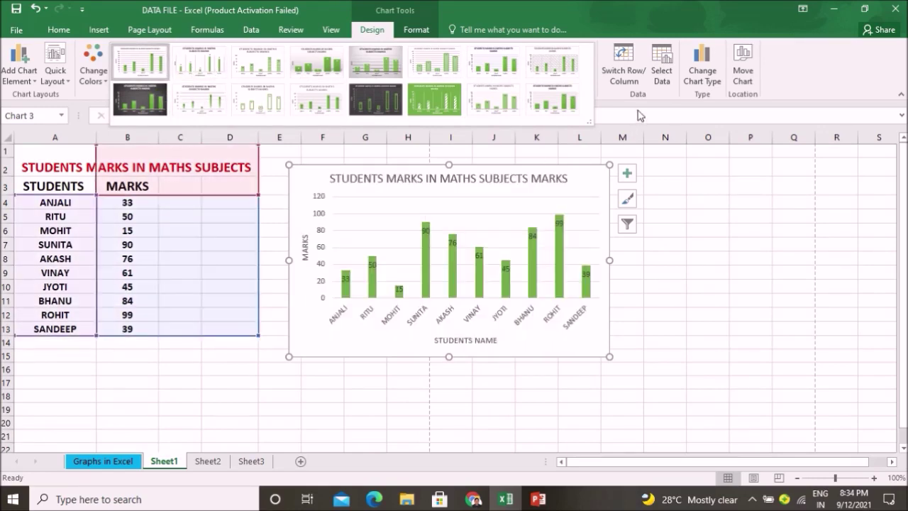
{"action": "left_click", "coordinate": [677, 205]}
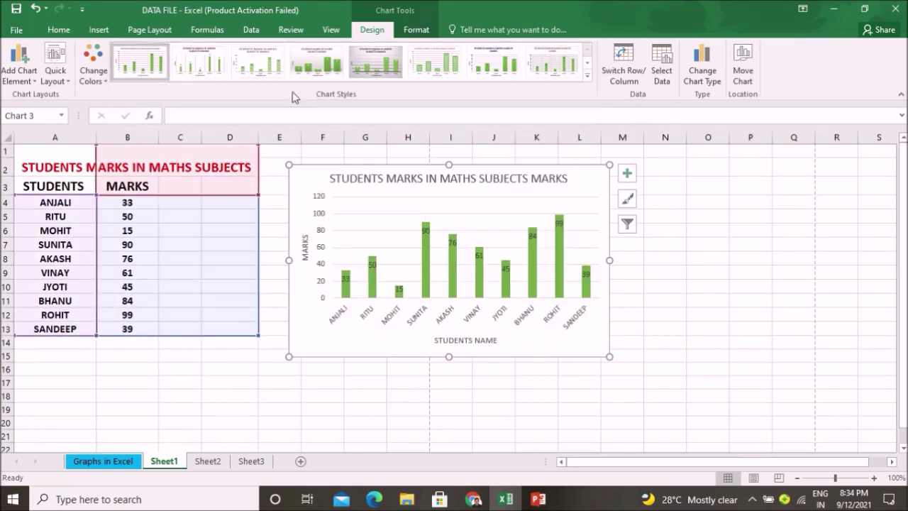
{"action": "left_click", "coordinate": [94, 71]}
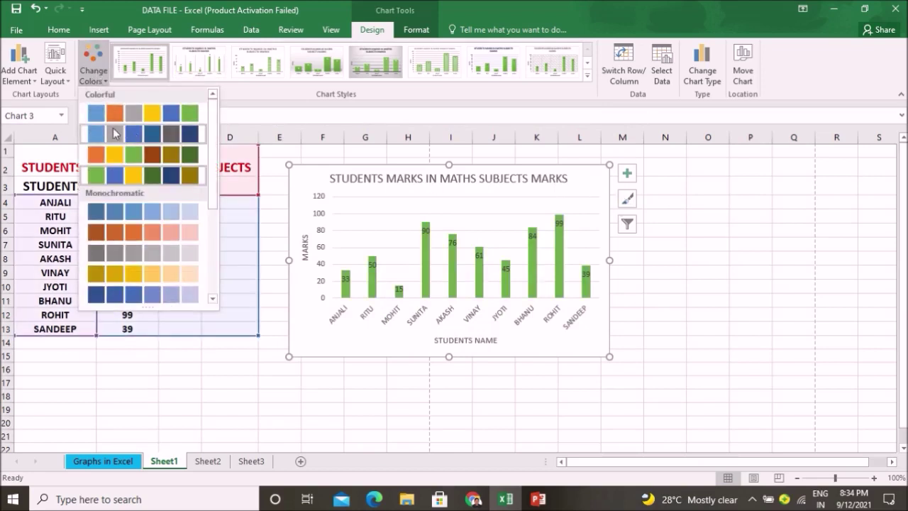
{"action": "left_click", "coordinate": [96, 152]}
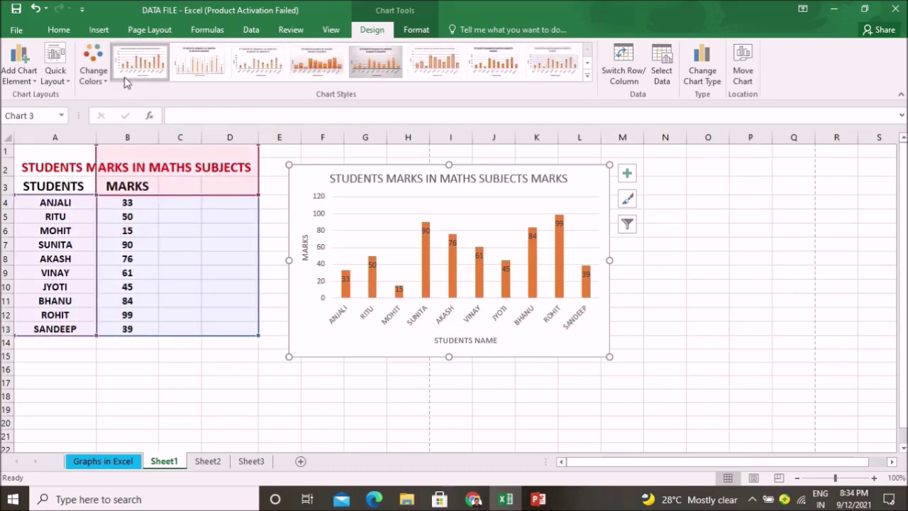
{"action": "left_click", "coordinate": [661, 315]}
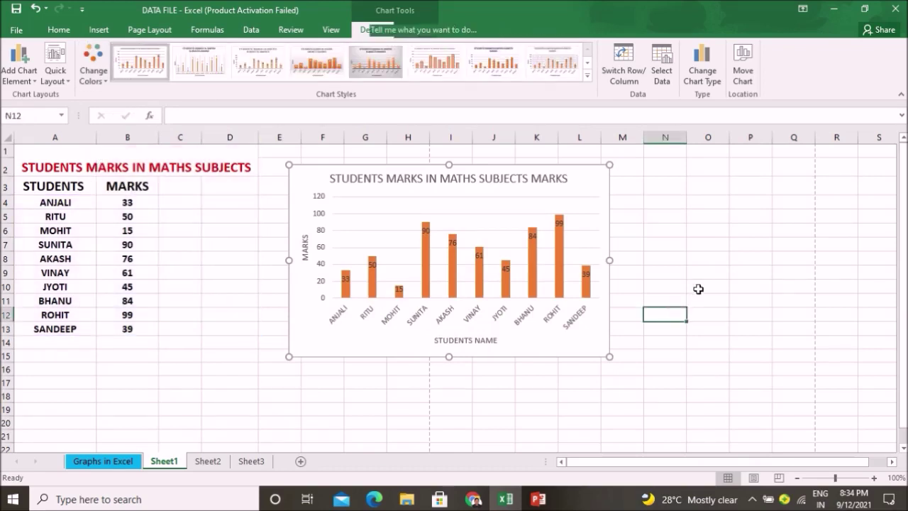
Step: Reselect the chart and double-click its background to show the Format Chart Area Fill and Border options
{"action": "left_click", "coordinate": [550, 220]}
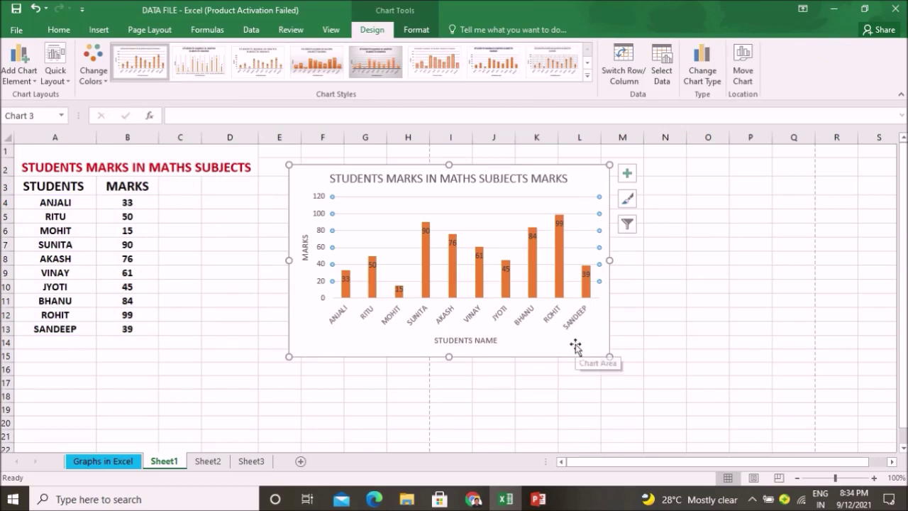
{"action": "left_click", "coordinate": [684, 341]}
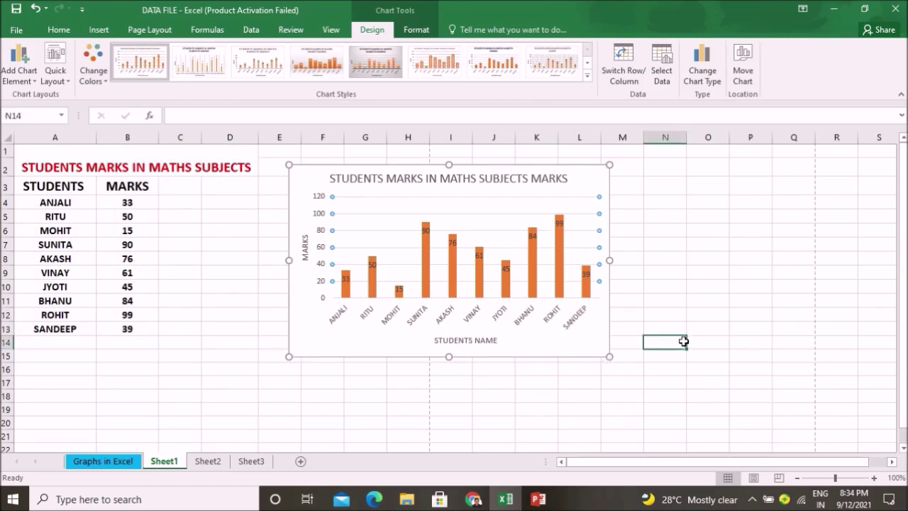
{"action": "left_click", "coordinate": [553, 200]}
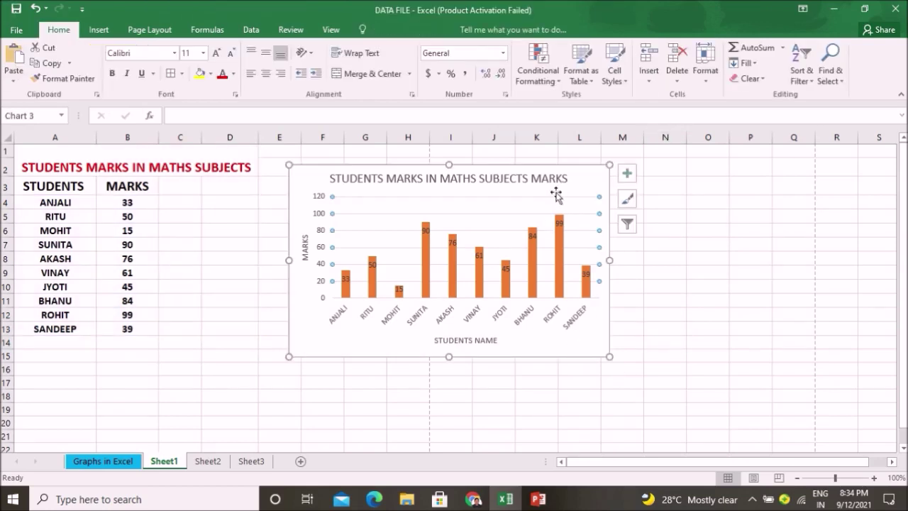
{"action": "double_click", "coordinate": [597, 180]}
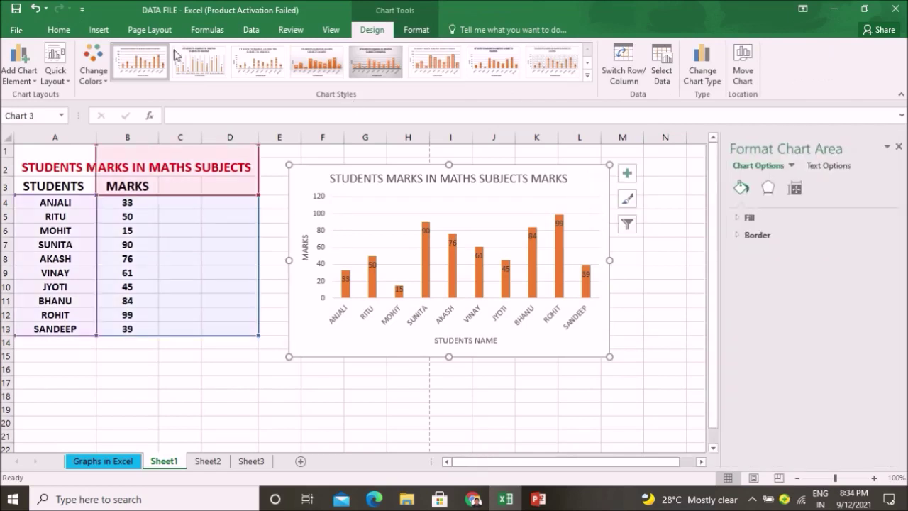
{"action": "left_click", "coordinate": [67, 32]}
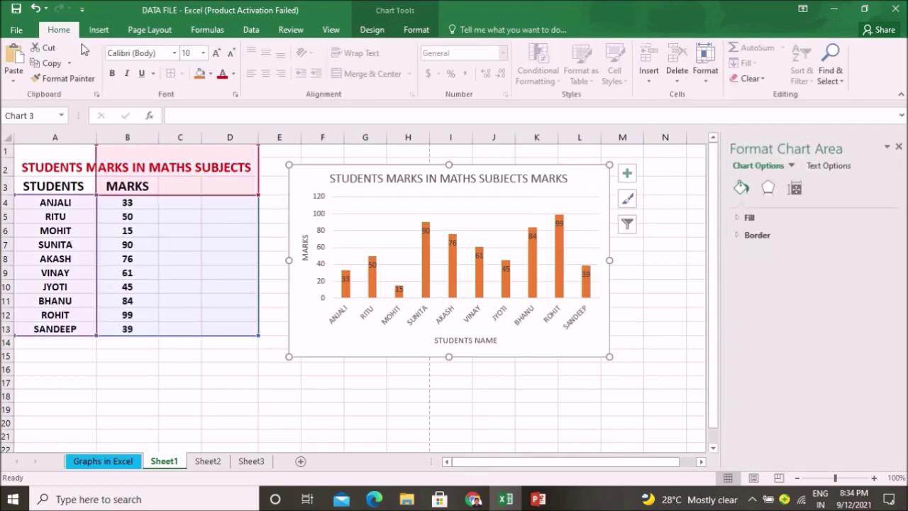
{"action": "left_click", "coordinate": [594, 186]}
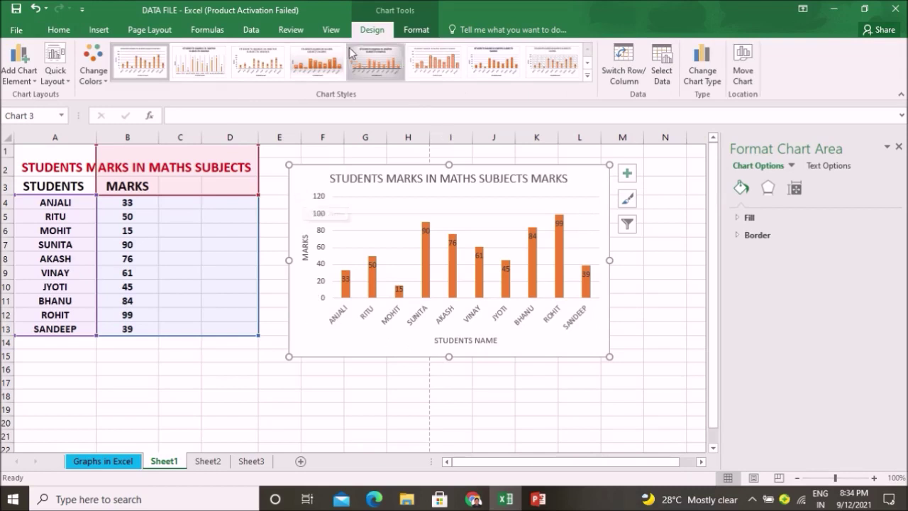
Step: Give the chart area a light beige Shape Fill from the Format tab
{"action": "left_click", "coordinate": [416, 31]}
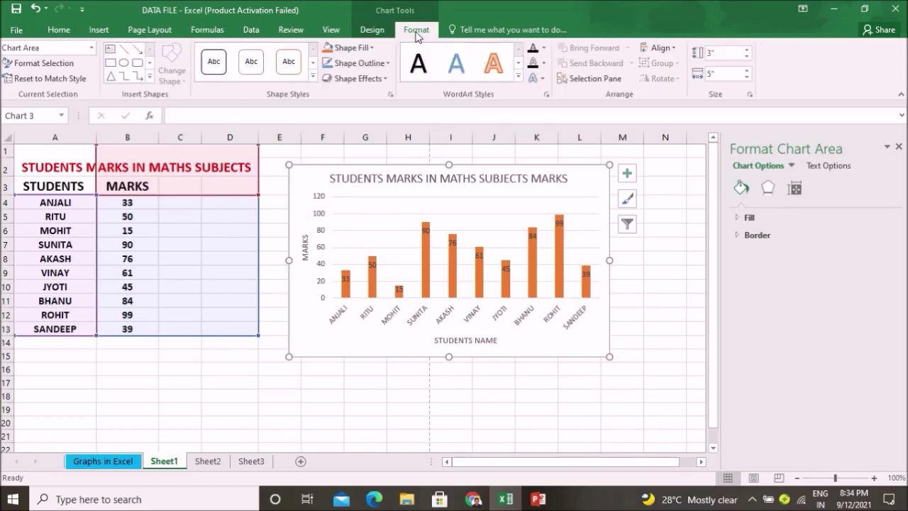
{"action": "left_click", "coordinate": [371, 48]}
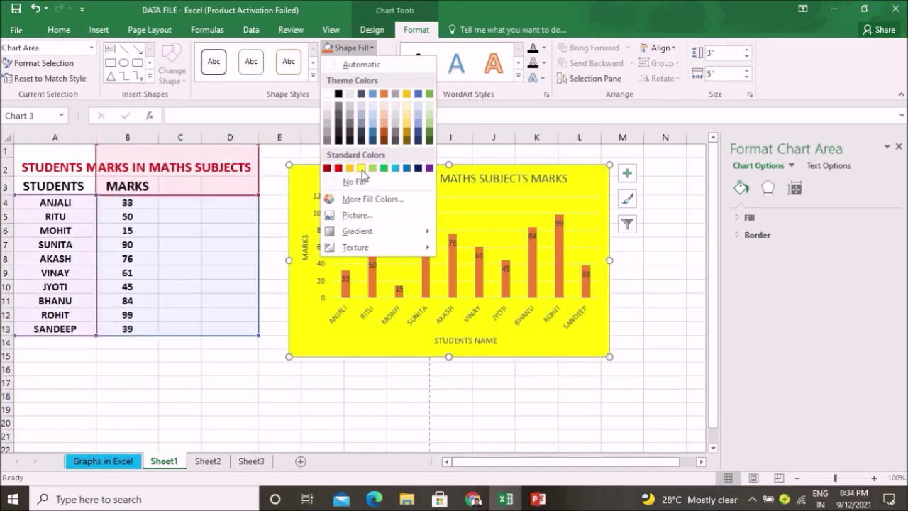
{"action": "left_click", "coordinate": [354, 97]}
{"action": "left_click", "coordinate": [667, 340]}
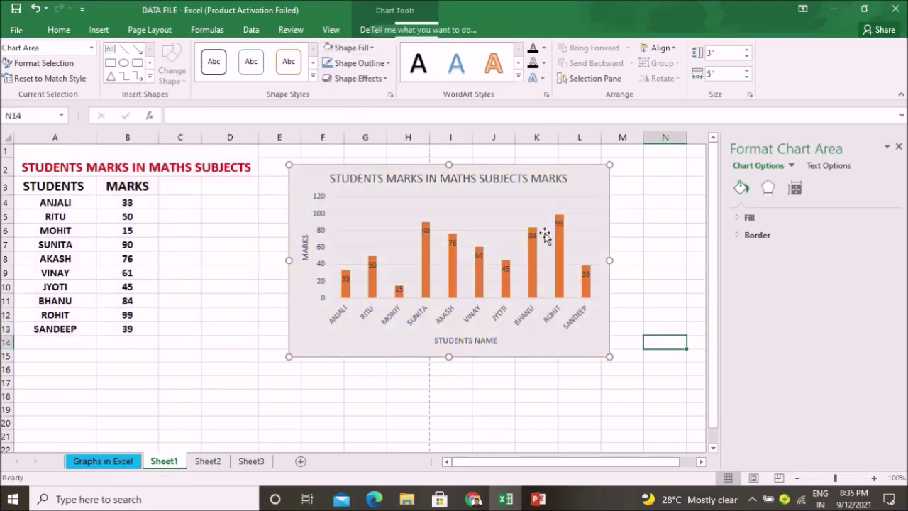